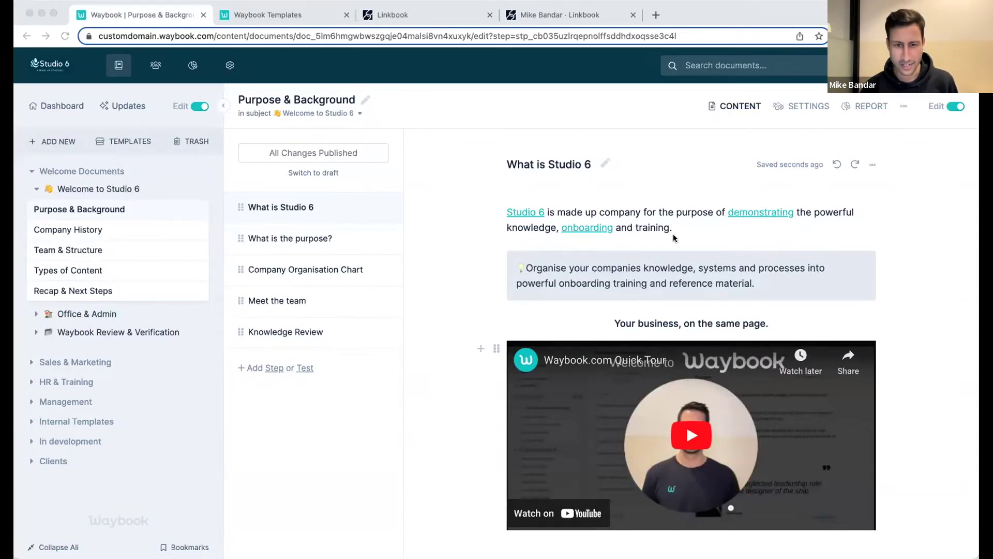
Step: Add an empty block below the What is Studio 6 opening paragraph and filter it with /im to Insert Image
{"action": "scroll", "coordinate": [678, 248], "scroll_direction": "down", "scroll_amount": 5}
{"action": "scroll", "coordinate": [686, 271], "scroll_direction": "up", "scroll_amount": 5}
{"action": "left_click", "coordinate": [578, 240]}
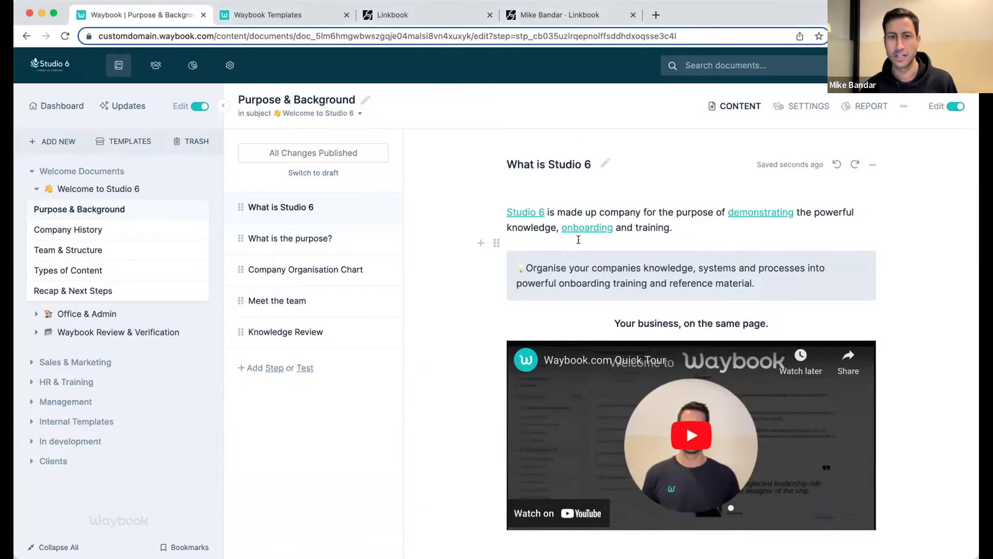
{"action": "left_click", "coordinate": [481, 243]}
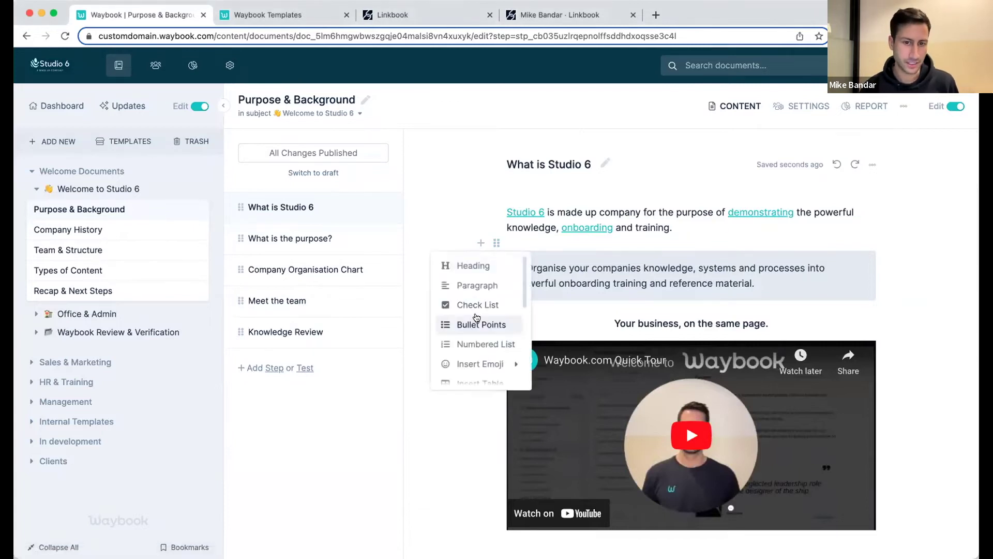
{"action": "scroll", "coordinate": [477, 317], "scroll_direction": "down", "scroll_amount": 3}
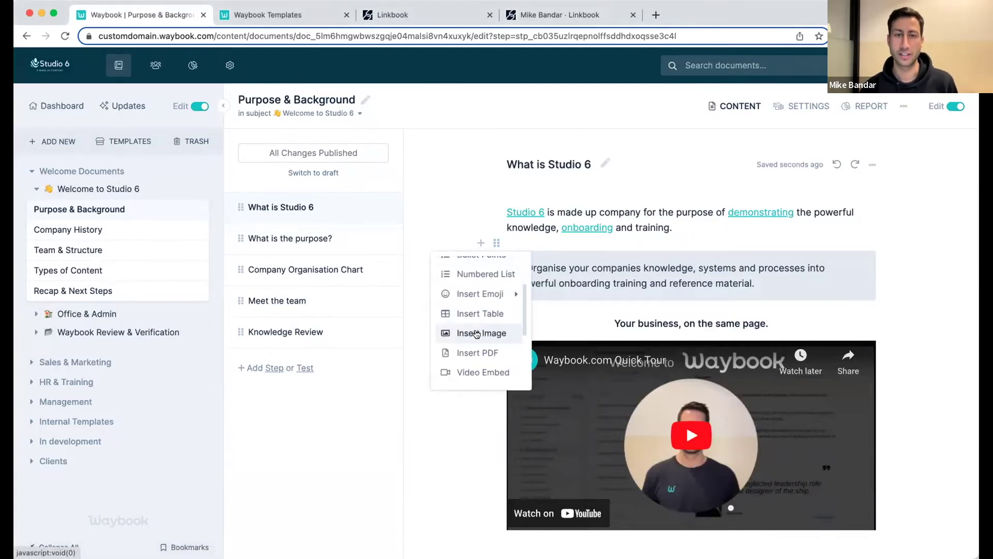
{"action": "left_click", "coordinate": [481, 294]}
{"action": "left_click", "coordinate": [514, 242]}
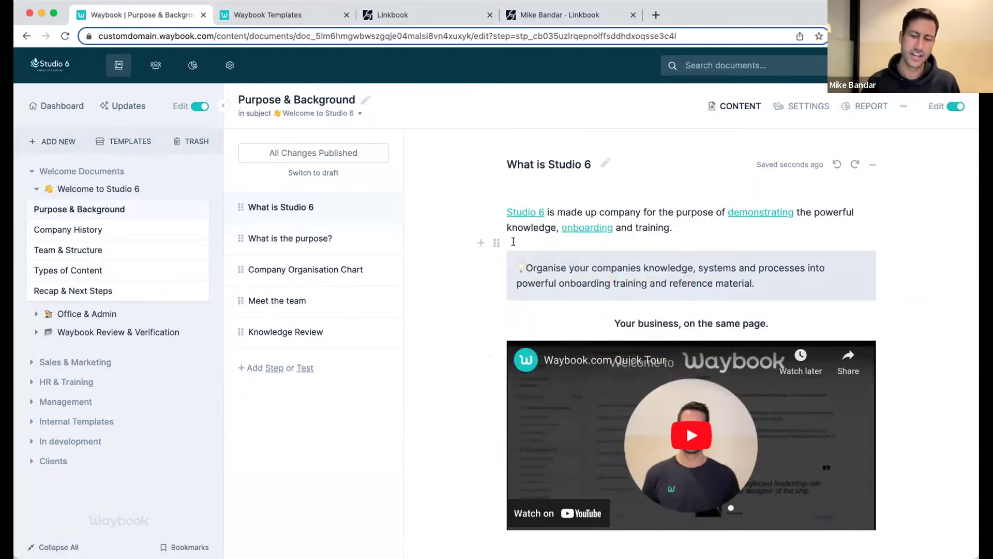
{"action": "type", "text": "/"}
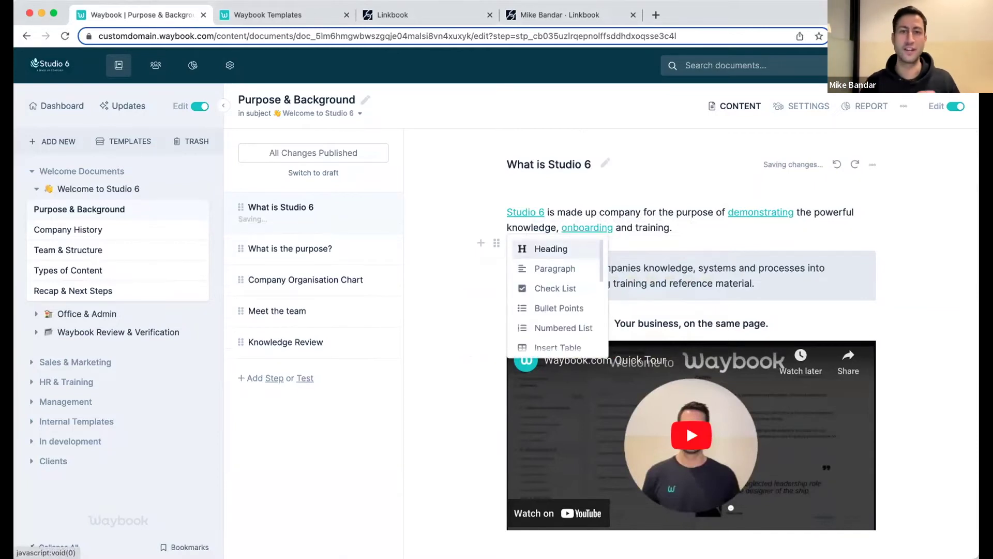
{"action": "type", "text": "im"}
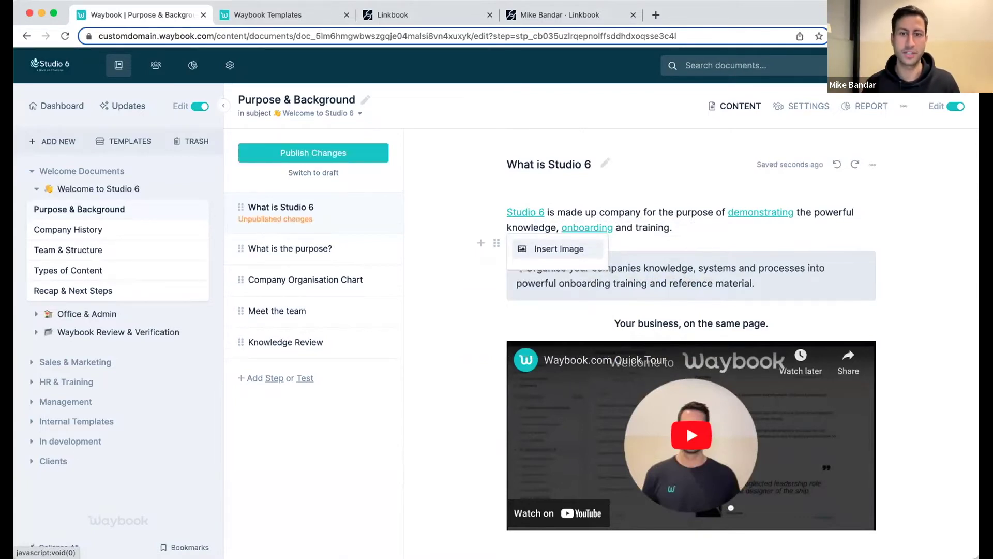
Step: Insert an image block and upload giphy.gif into it
{"action": "key", "text": "Return"}
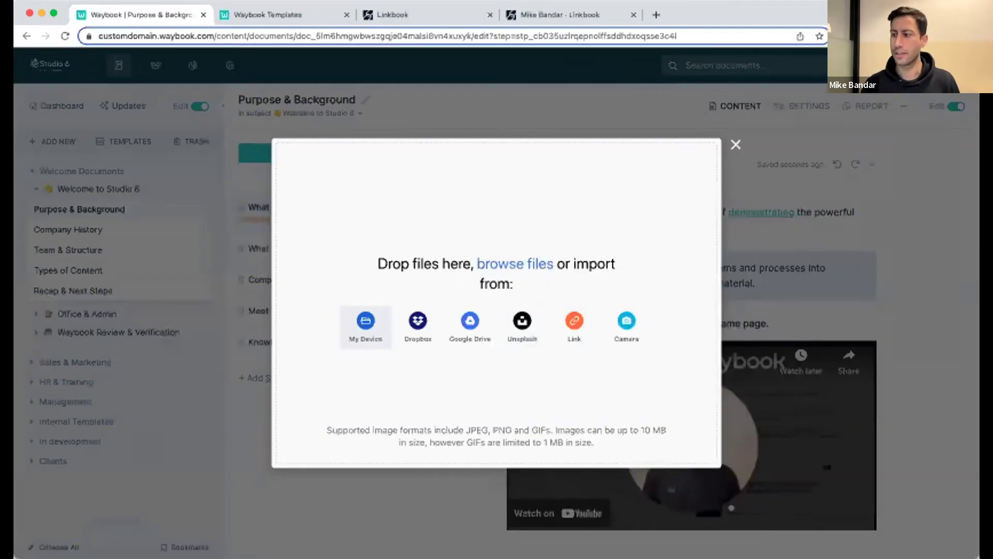
{"action": "left_click_drag", "start_coordinate": [556, 228], "coordinate": [533, 226]}
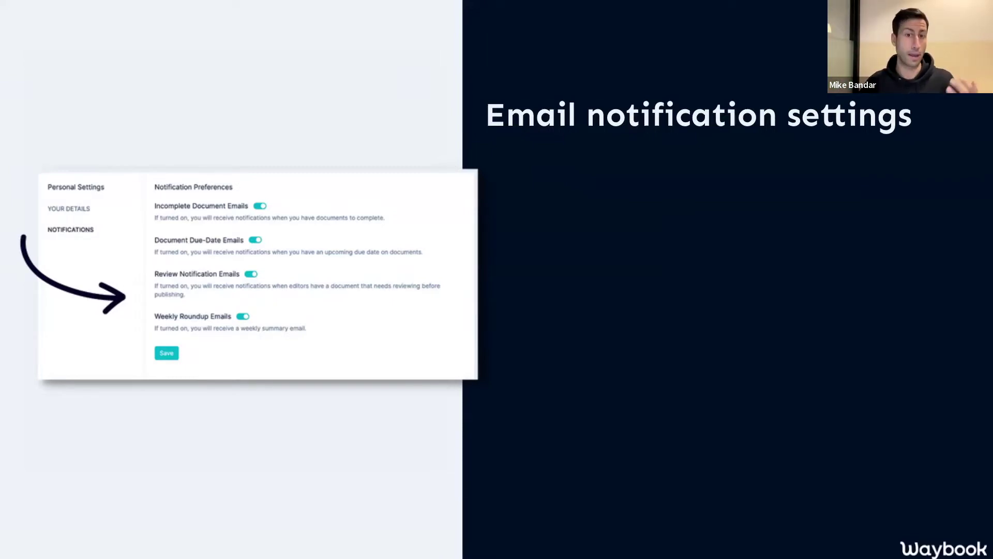
Step: Reveal the Why point and its reason on the Email notification settings slide
{"action": "key", "text": "Right"}
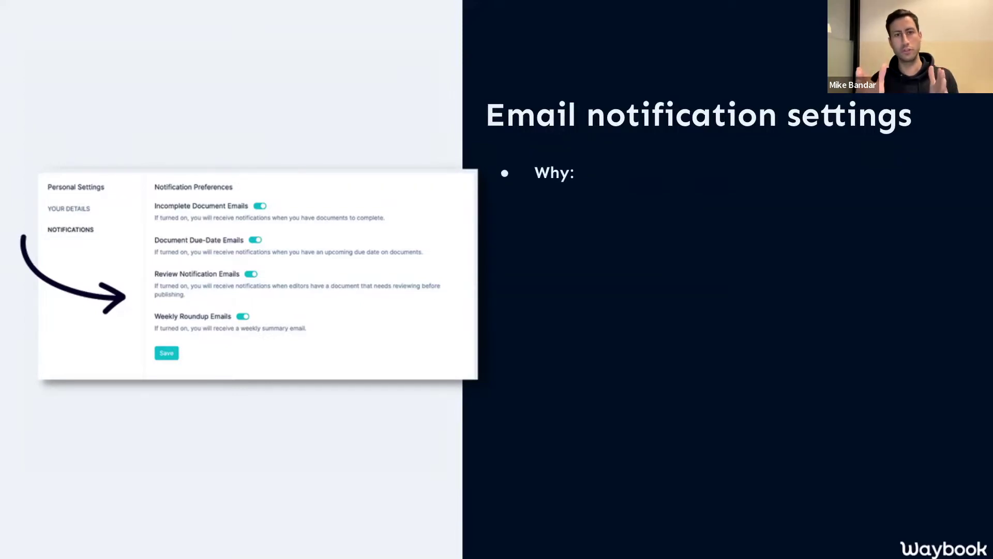
{"action": "key", "text": "Right"}
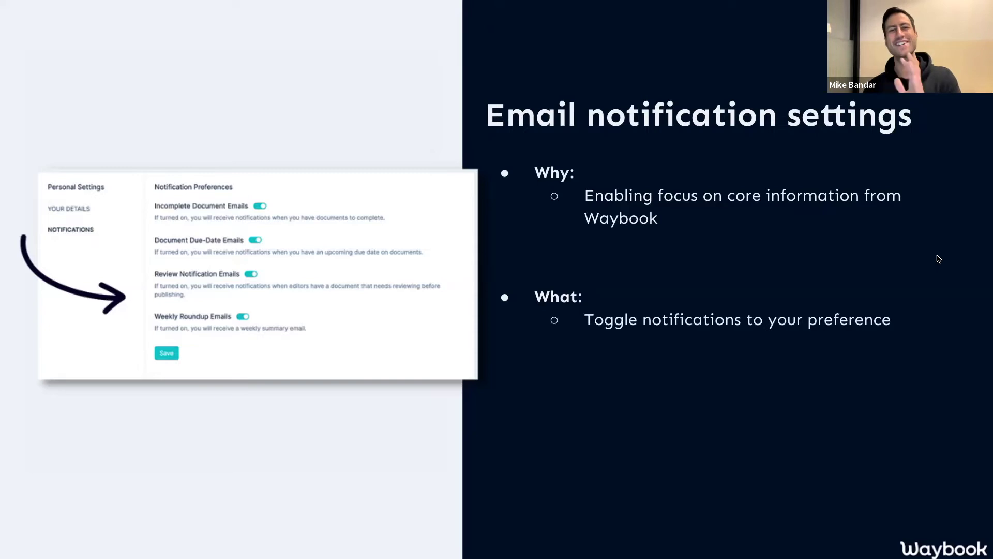
Step: Reveal the How point and its Personal Settings > Notifications sub-point on the slide
{"action": "left_click", "coordinate": [939, 259]}
{"action": "key", "text": "Right"}
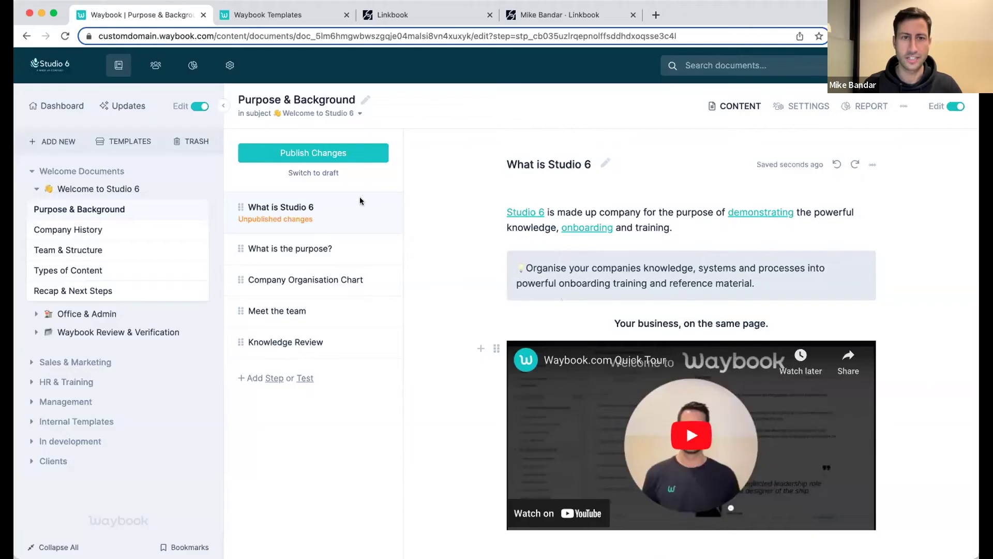
Step: Open the template library, filter it to policy templates and browse the results
{"action": "left_click", "coordinate": [123, 141]}
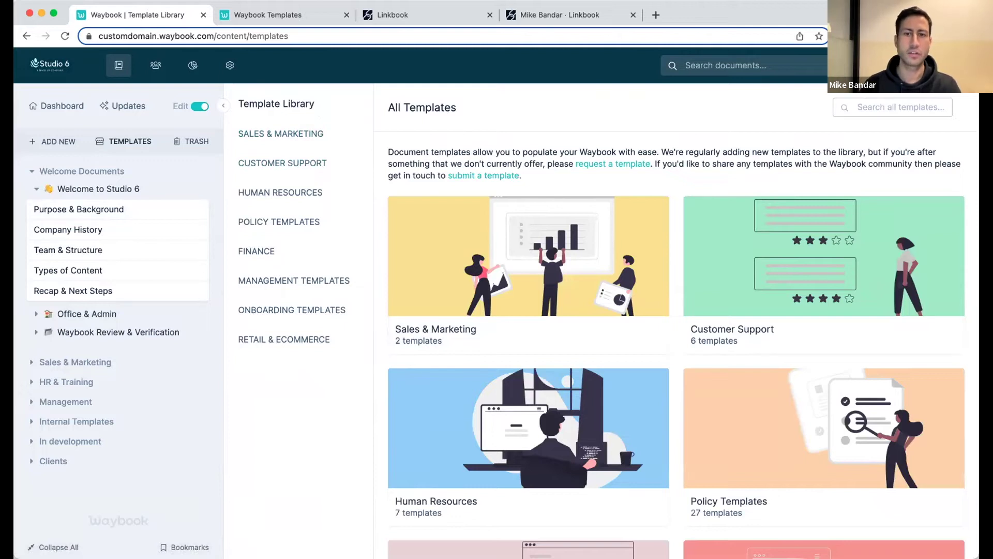
{"action": "left_click", "coordinate": [911, 106]}
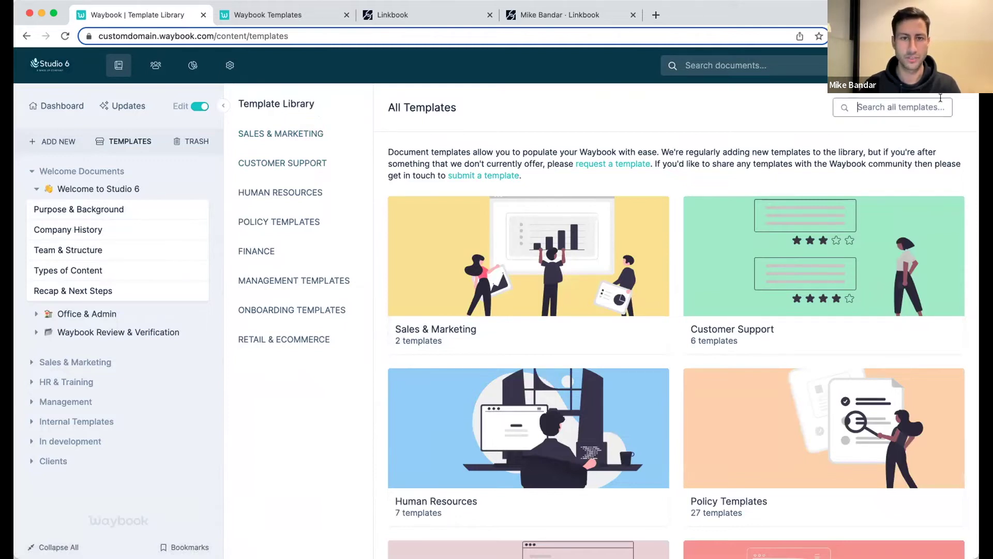
{"action": "scroll", "coordinate": [639, 229], "scroll_direction": "down", "scroll_amount": 1}
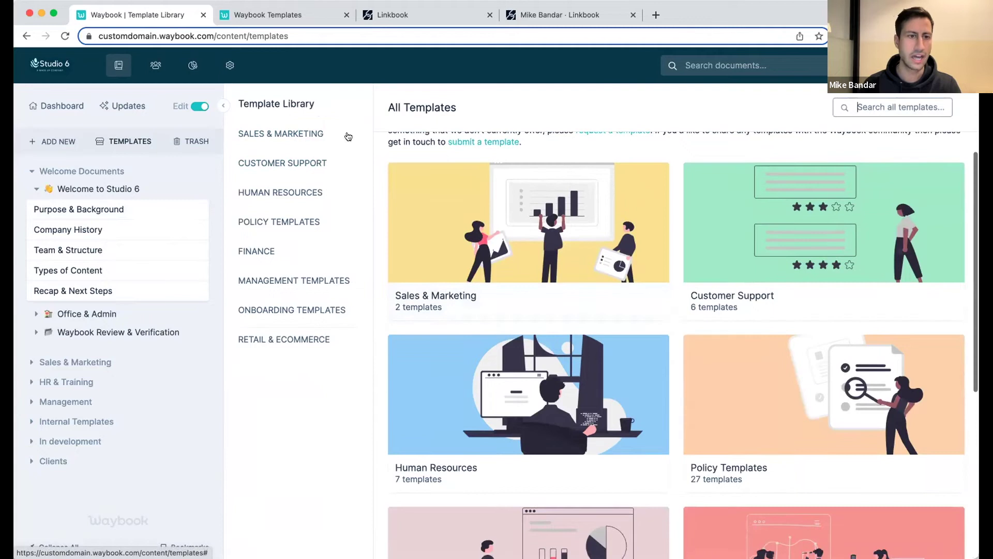
{"action": "left_click", "coordinate": [280, 219]}
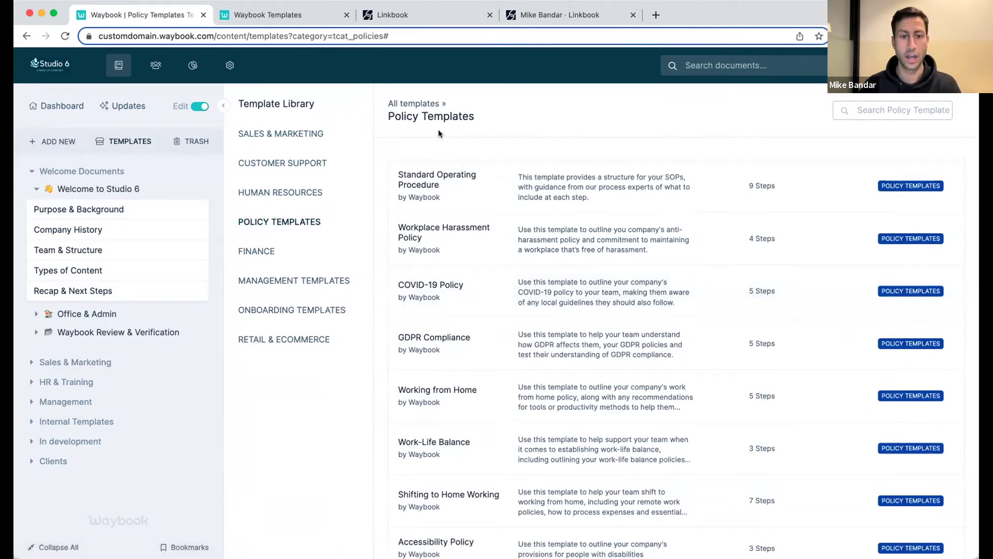
{"action": "scroll", "coordinate": [544, 272], "scroll_direction": "down", "scroll_amount": 5}
{"action": "scroll", "coordinate": [546, 271], "scroll_direction": "down", "scroll_amount": 3}
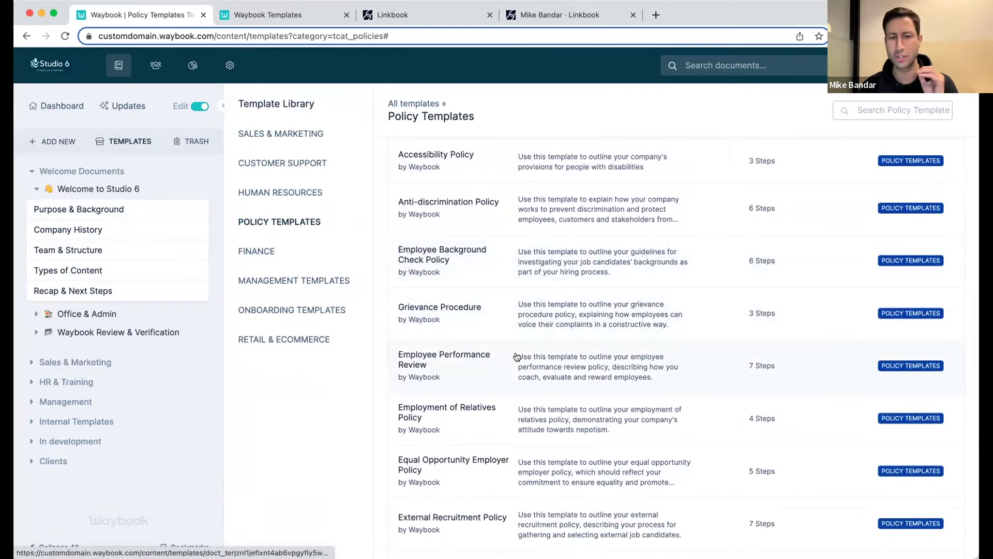
{"action": "scroll", "coordinate": [516, 356], "scroll_direction": "up", "scroll_amount": 1}
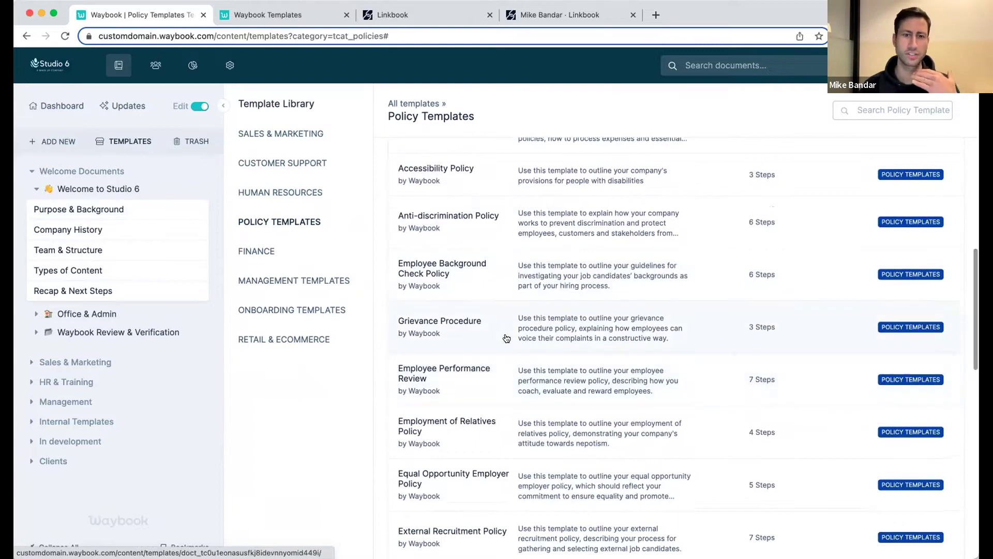
{"action": "scroll", "coordinate": [507, 337], "scroll_direction": "up", "scroll_amount": 2}
{"action": "scroll", "coordinate": [506, 362], "scroll_direction": "down", "scroll_amount": 3}
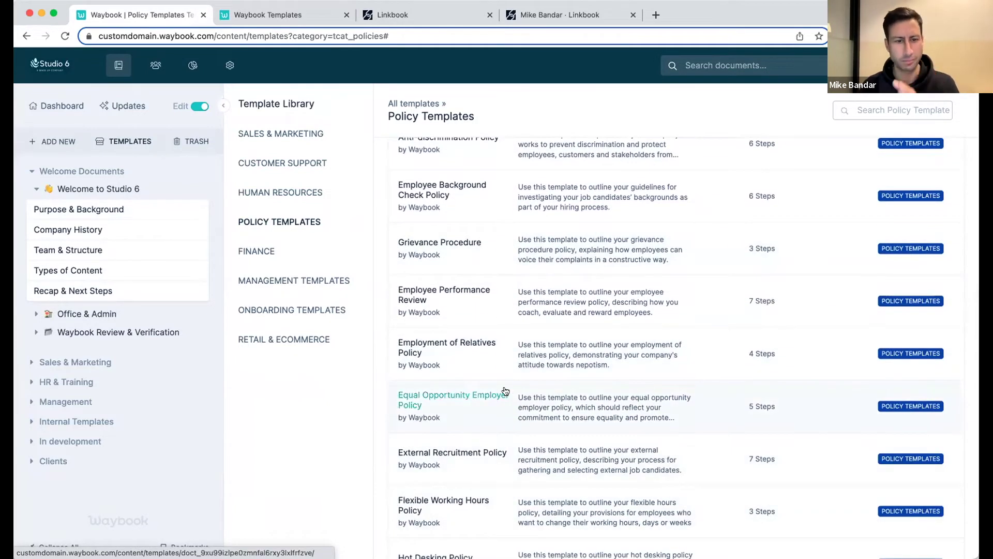
{"action": "scroll", "coordinate": [534, 401], "scroll_direction": "up", "scroll_amount": 7}
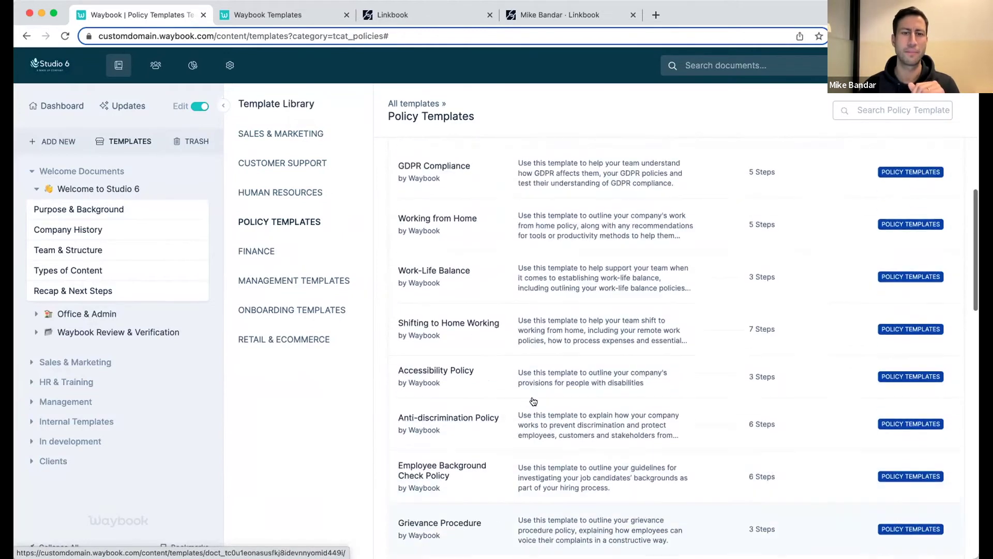
{"action": "scroll", "coordinate": [501, 376], "scroll_direction": "up", "scroll_amount": 2}
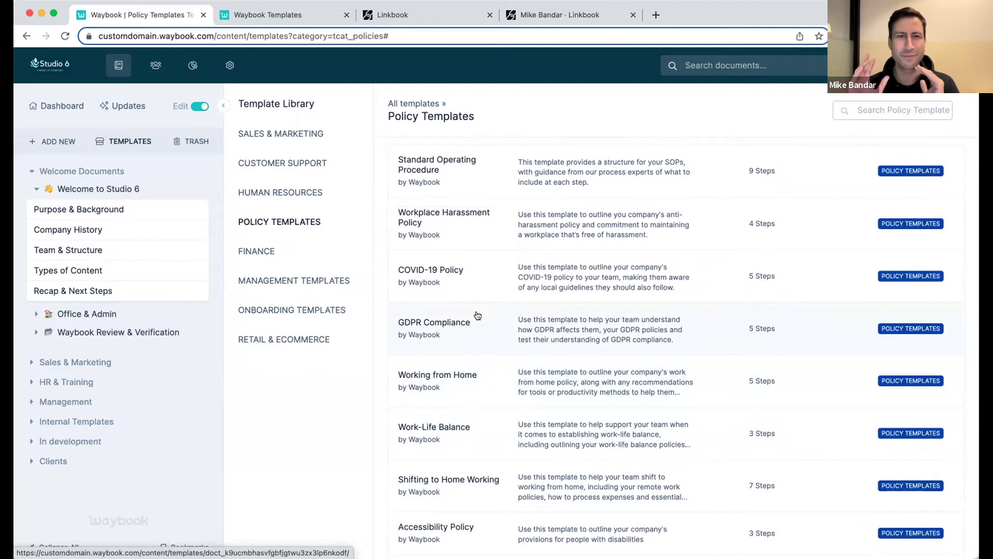
{"action": "scroll", "coordinate": [466, 264], "scroll_direction": "down", "scroll_amount": 2}
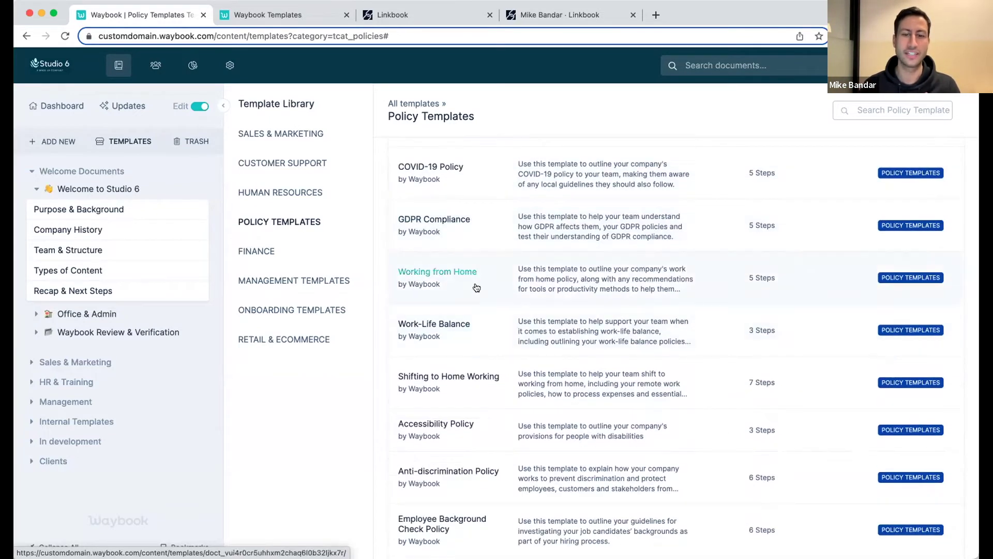
{"action": "scroll", "coordinate": [474, 285], "scroll_direction": "down", "scroll_amount": 1}
{"action": "scroll", "coordinate": [505, 434], "scroll_direction": "down", "scroll_amount": 1}
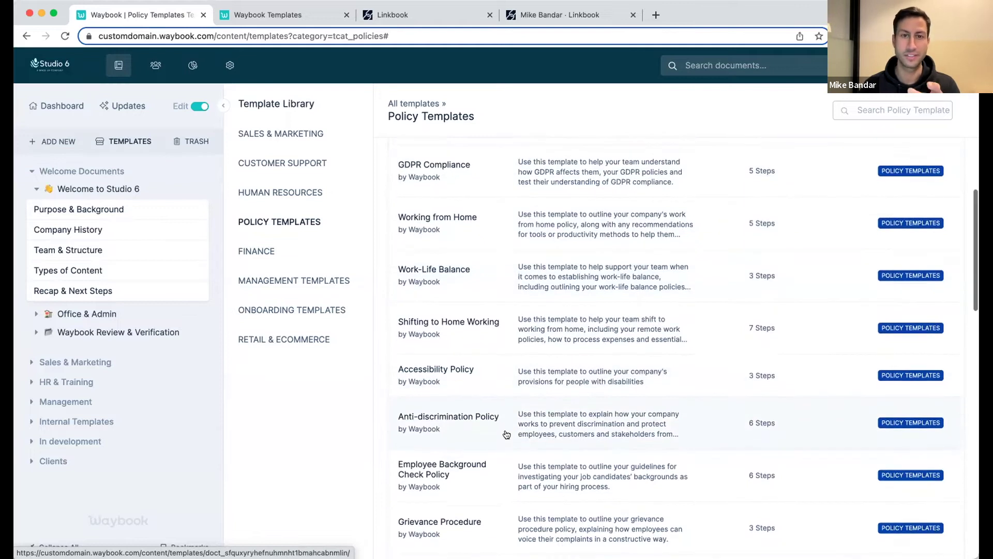
Step: Open the Anti-discrimination Policy template and step through to Actions to prevent discrimination
{"action": "left_click", "coordinate": [539, 432]}
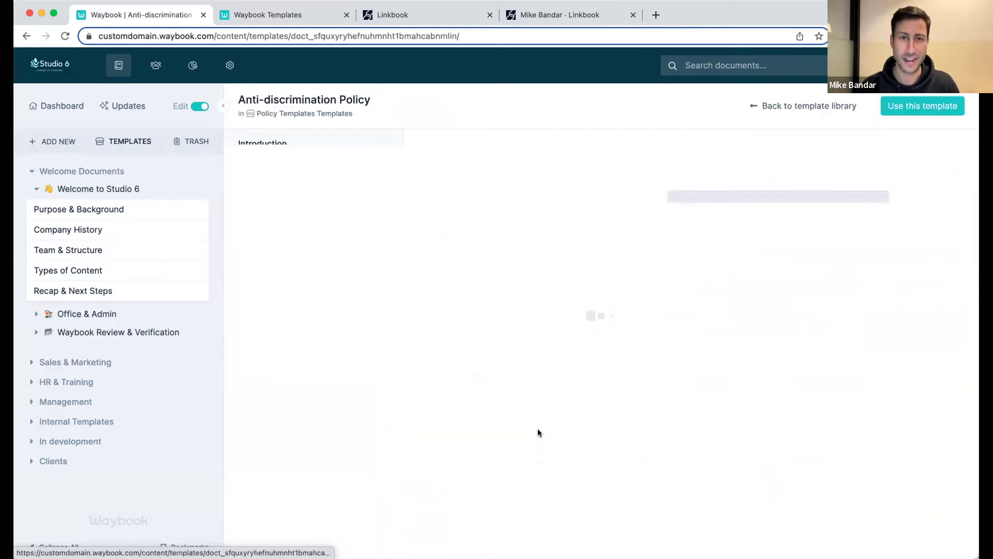
{"action": "scroll", "coordinate": [606, 285], "scroll_direction": "down", "scroll_amount": 3}
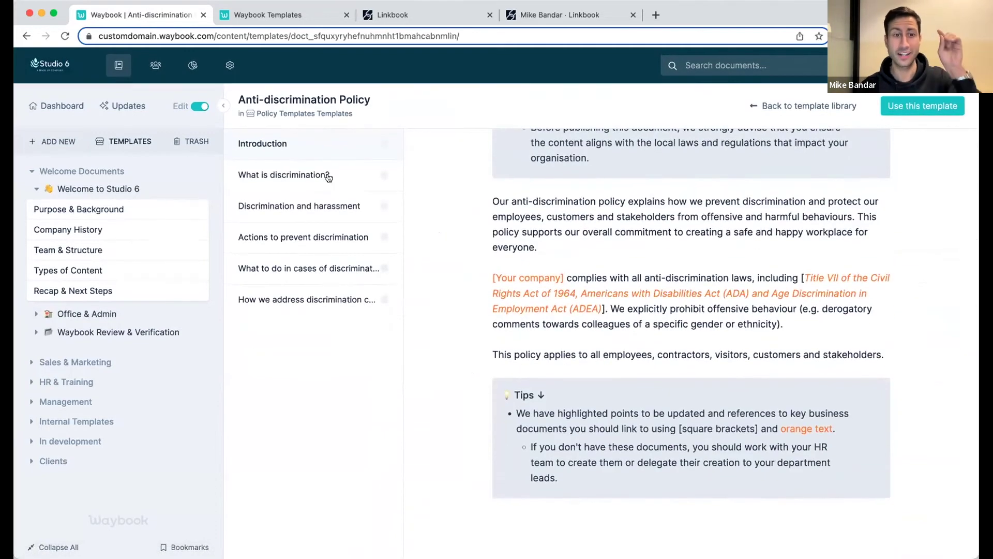
{"action": "left_click", "coordinate": [326, 175]}
{"action": "left_click", "coordinate": [308, 205]}
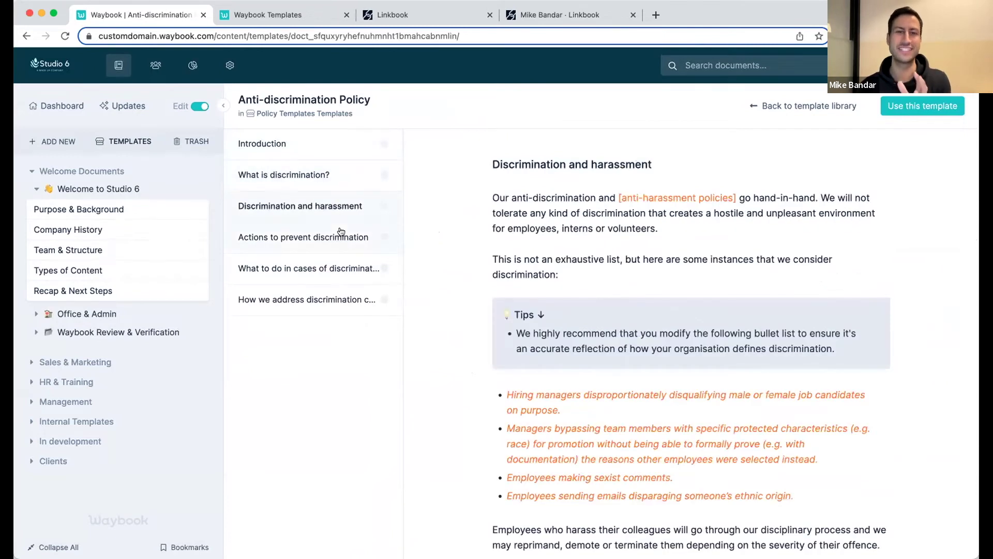
{"action": "left_click", "coordinate": [308, 247]}
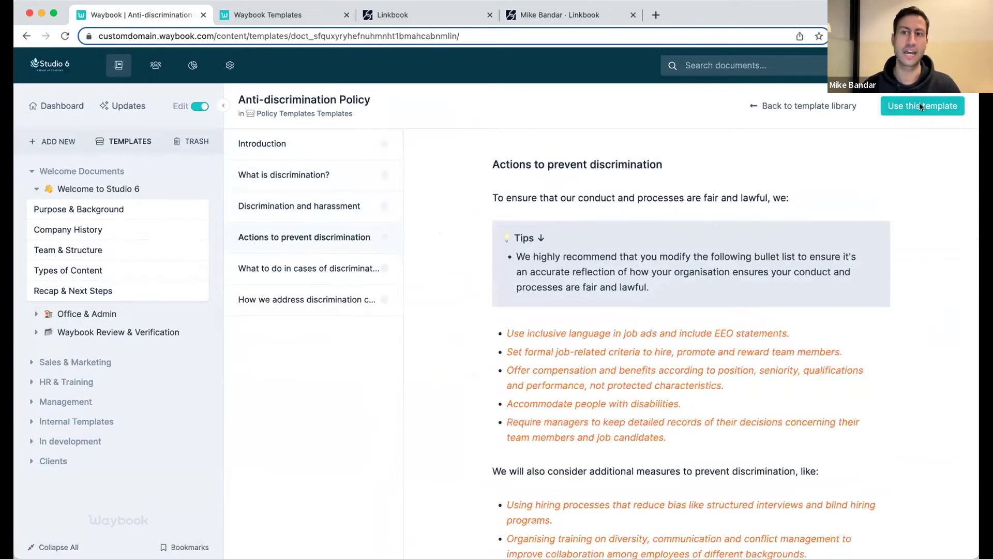
{"action": "left_click", "coordinate": [891, 107]}
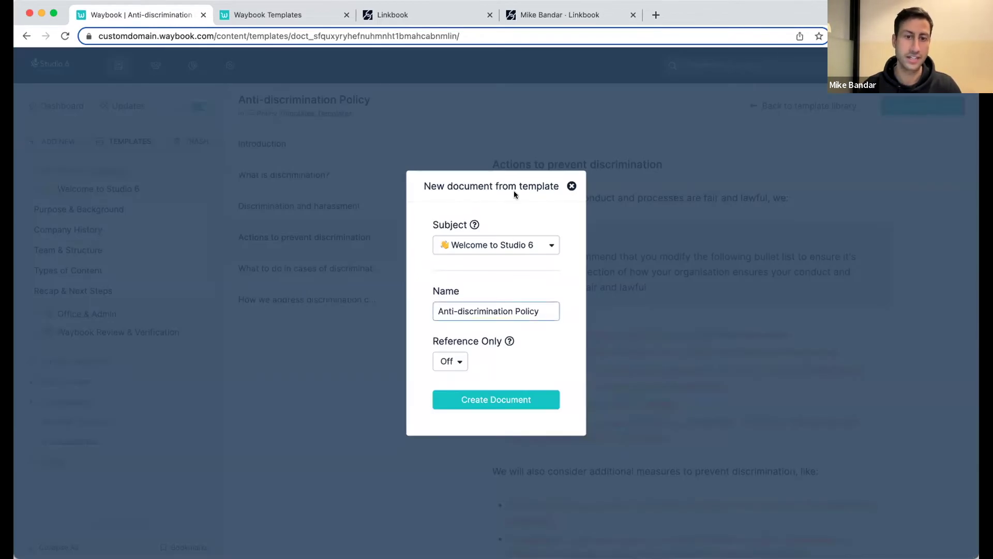
{"action": "left_click", "coordinate": [502, 245]}
{"action": "scroll", "coordinate": [505, 281], "scroll_direction": "down", "scroll_amount": 5}
{"action": "left_click", "coordinate": [501, 232]}
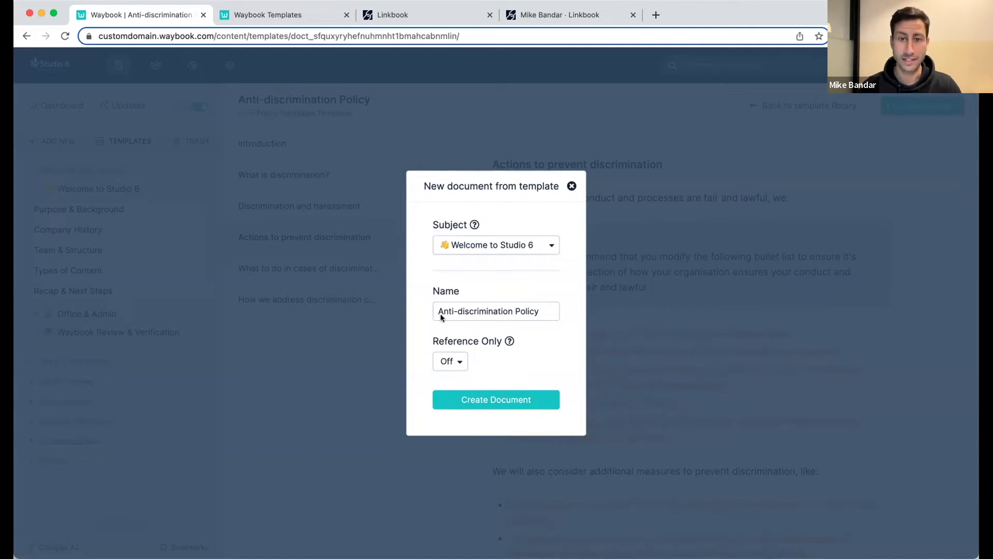
{"action": "left_click", "coordinate": [572, 185]}
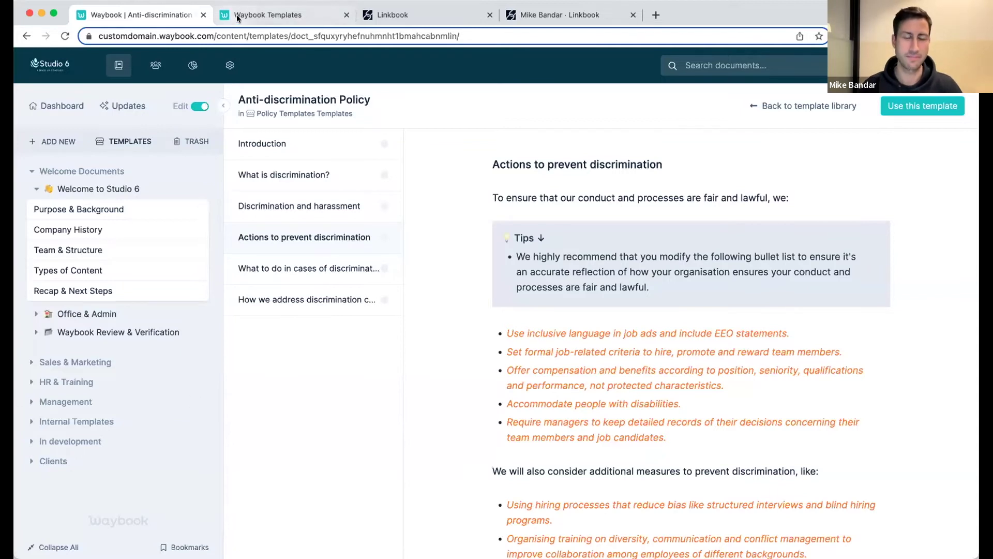
Step: Open Purpose & Background, then switch to the public Waybook templates page and view its address
{"action": "left_click", "coordinate": [78, 209]}
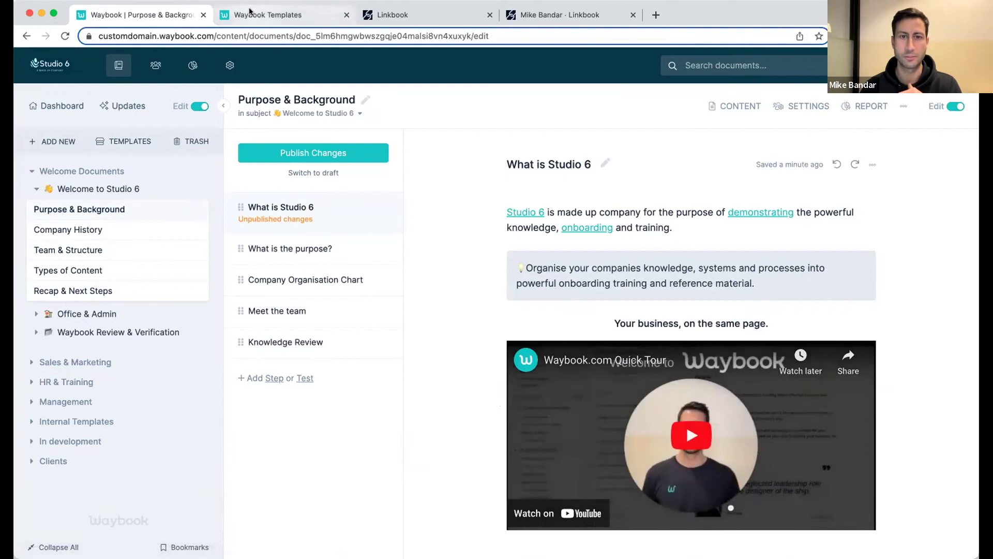
{"action": "left_click", "coordinate": [250, 13]}
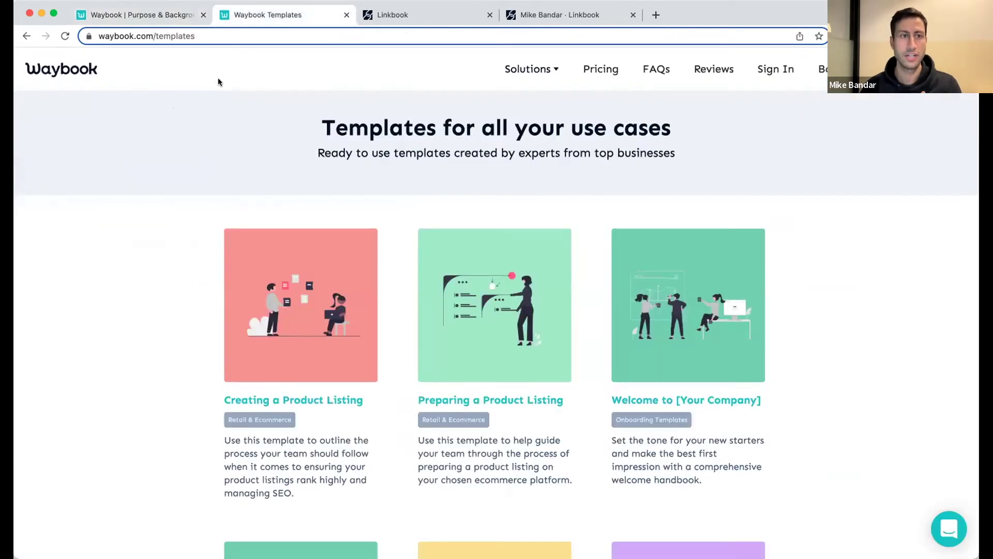
{"action": "left_click", "coordinate": [120, 37]}
{"action": "left_click", "coordinate": [146, 36]}
Step: Scroll down through the public template cards
{"action": "scroll", "coordinate": [608, 244], "scroll_direction": "down", "scroll_amount": 3}
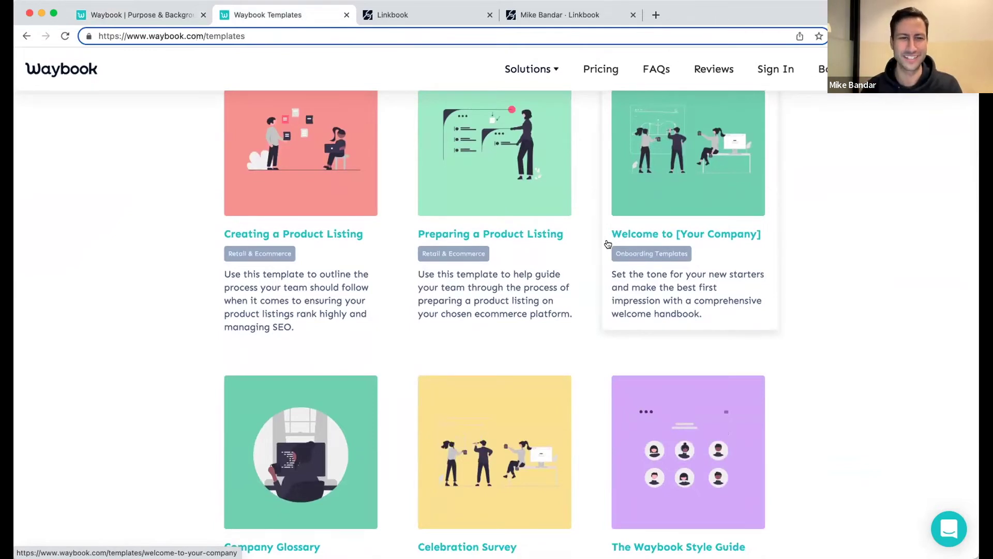
{"action": "scroll", "coordinate": [608, 243], "scroll_direction": "down", "scroll_amount": 1}
{"action": "scroll", "coordinate": [609, 218], "scroll_direction": "up", "scroll_amount": 3}
{"action": "scroll", "coordinate": [602, 282], "scroll_direction": "down", "scroll_amount": 4}
{"action": "scroll", "coordinate": [577, 272], "scroll_direction": "down", "scroll_amount": 3}
{"action": "scroll", "coordinate": [519, 351], "scroll_direction": "down", "scroll_amount": 5}
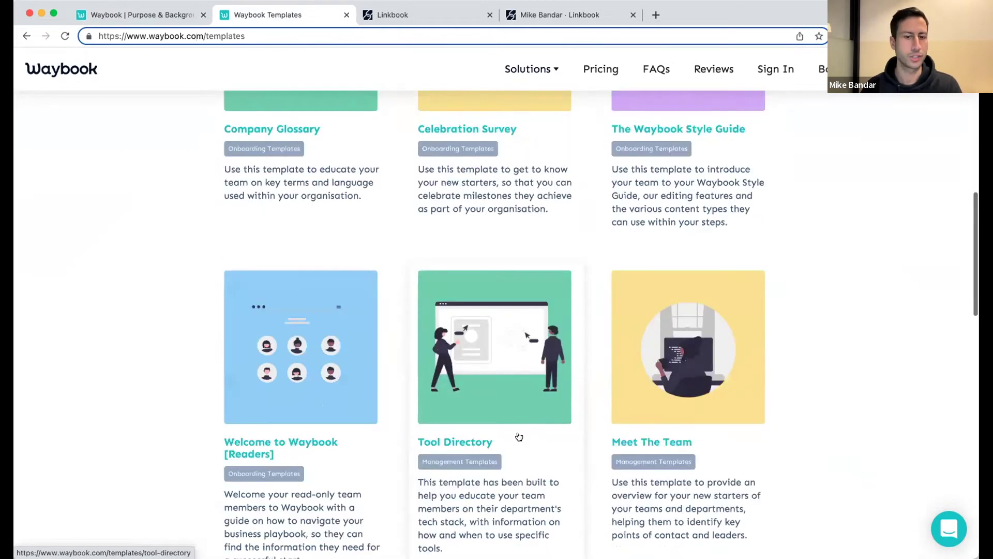
{"action": "left_click", "coordinate": [690, 327]}
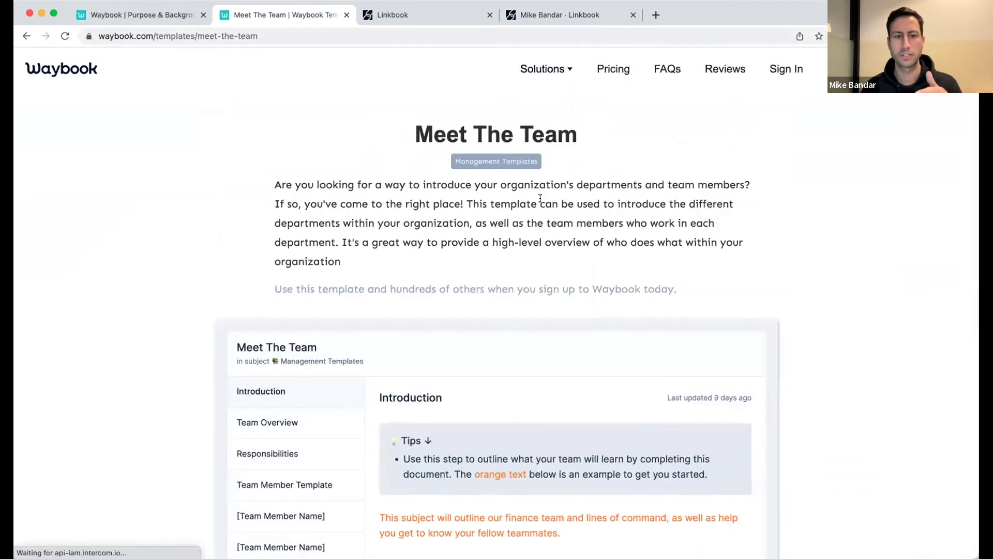
{"action": "scroll", "coordinate": [554, 204], "scroll_direction": "down", "scroll_amount": 3}
{"action": "left_click", "coordinate": [294, 294]}
{"action": "left_click", "coordinate": [294, 325]}
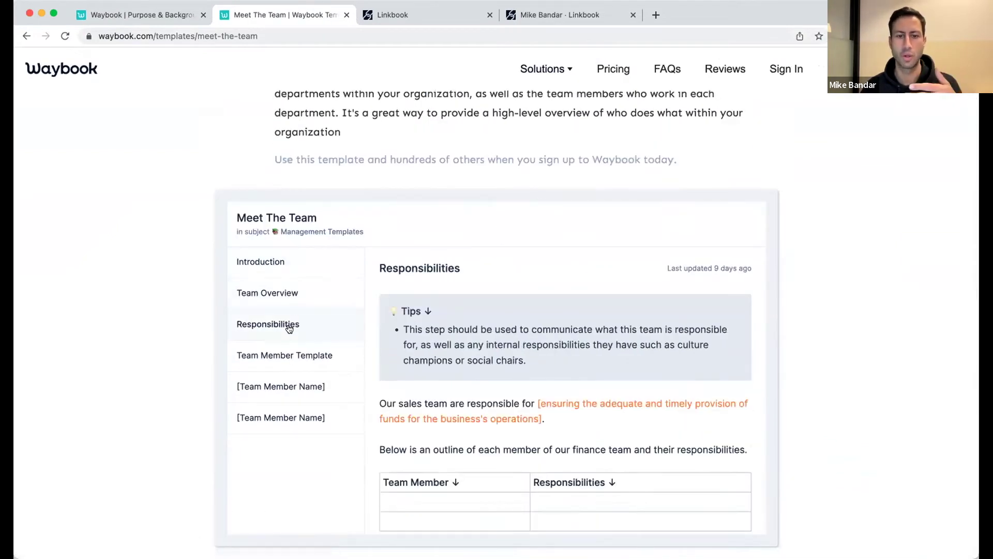
{"action": "scroll", "coordinate": [274, 388], "scroll_direction": "down", "scroll_amount": 2}
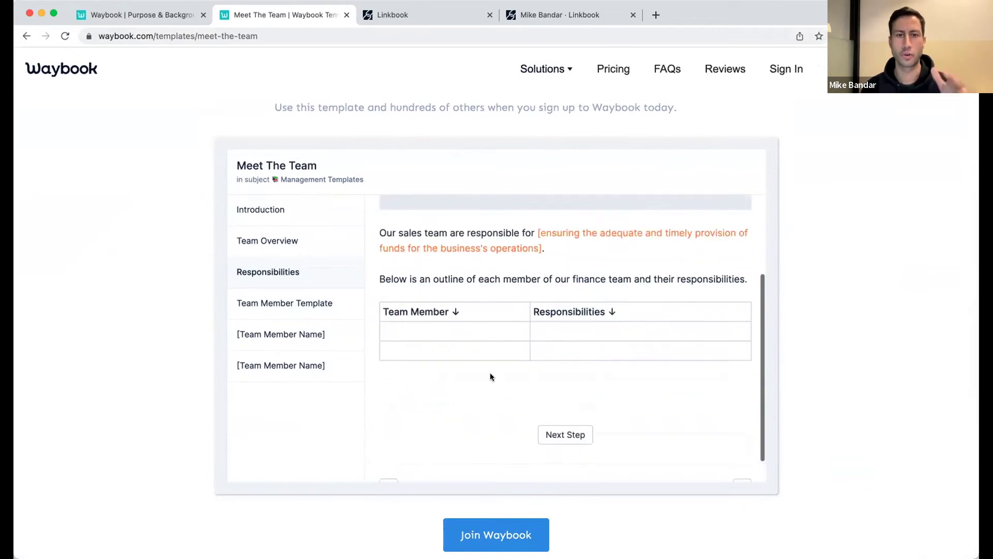
{"action": "scroll", "coordinate": [497, 197], "scroll_direction": "up", "scroll_amount": 4}
{"action": "left_click", "coordinate": [24, 34]}
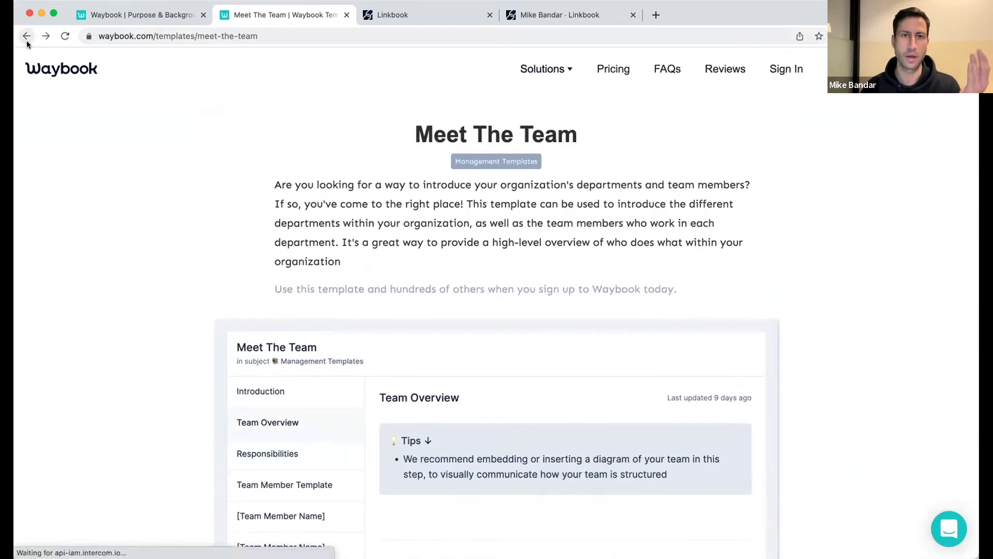
{"action": "left_click", "coordinate": [24, 35]}
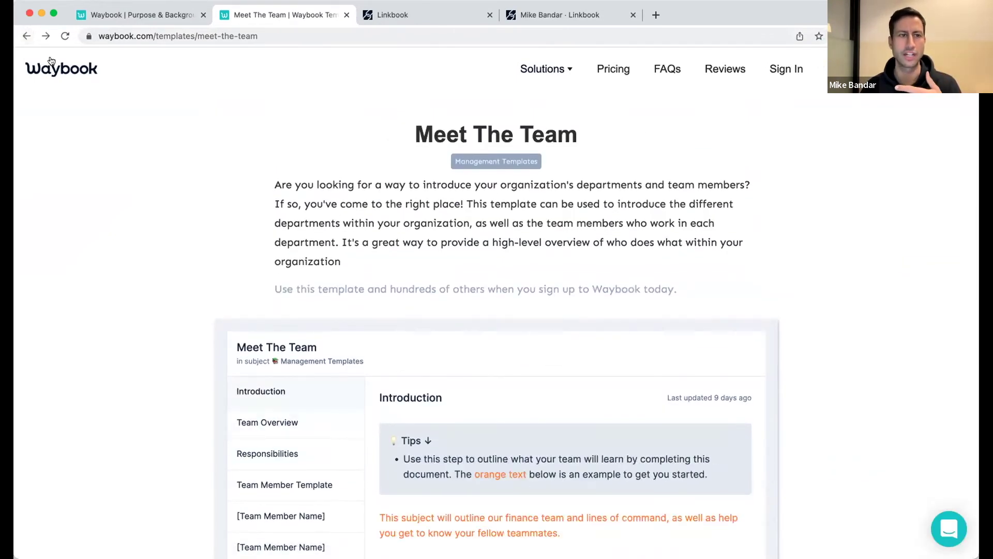
{"action": "left_click", "coordinate": [25, 36]}
{"action": "scroll", "coordinate": [405, 255], "scroll_direction": "down", "scroll_amount": 10}
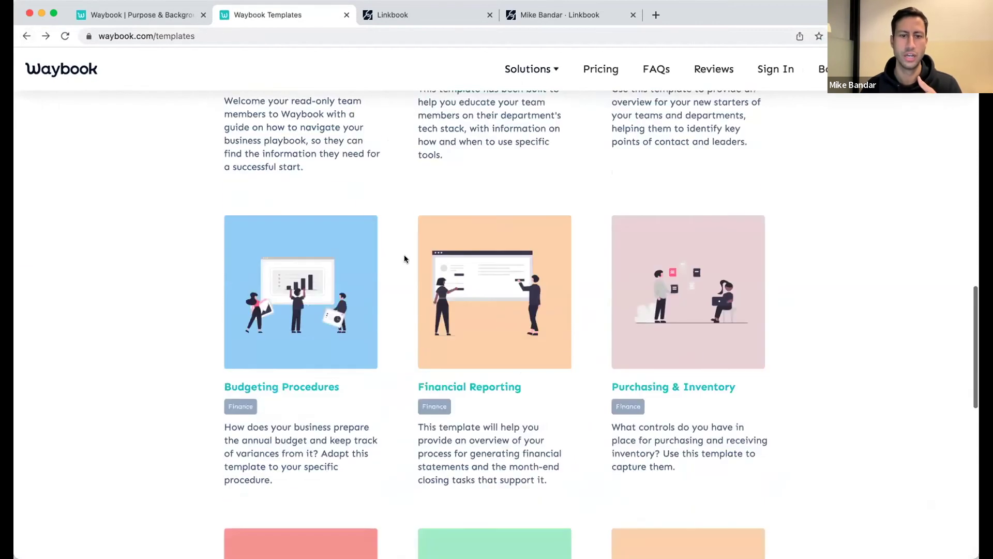
{"action": "scroll", "coordinate": [456, 346], "scroll_direction": "up", "scroll_amount": 2}
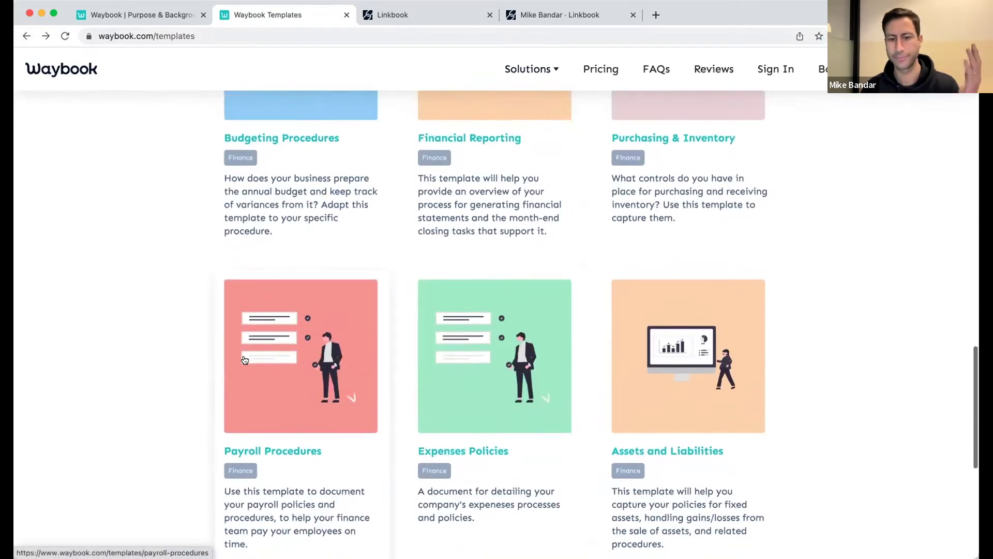
{"action": "left_click", "coordinate": [342, 370]}
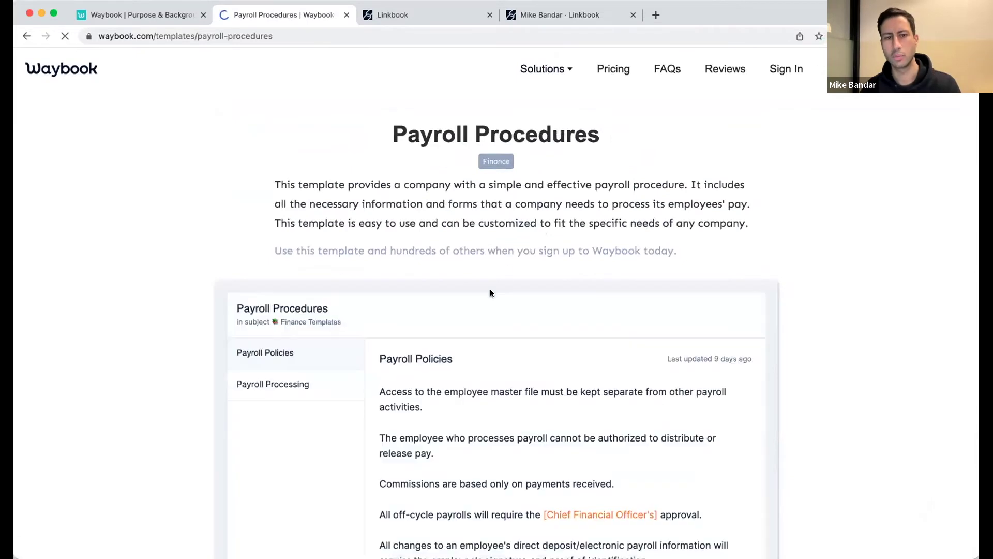
{"action": "scroll", "coordinate": [489, 279], "scroll_direction": "down", "scroll_amount": 3}
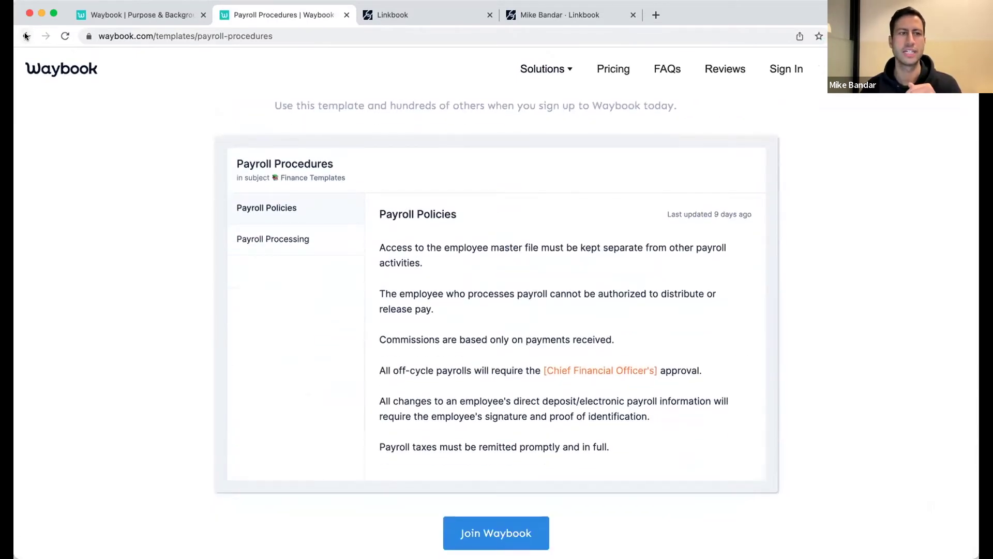
{"action": "left_click", "coordinate": [25, 36]}
{"action": "scroll", "coordinate": [320, 207], "scroll_direction": "up", "scroll_amount": 10}
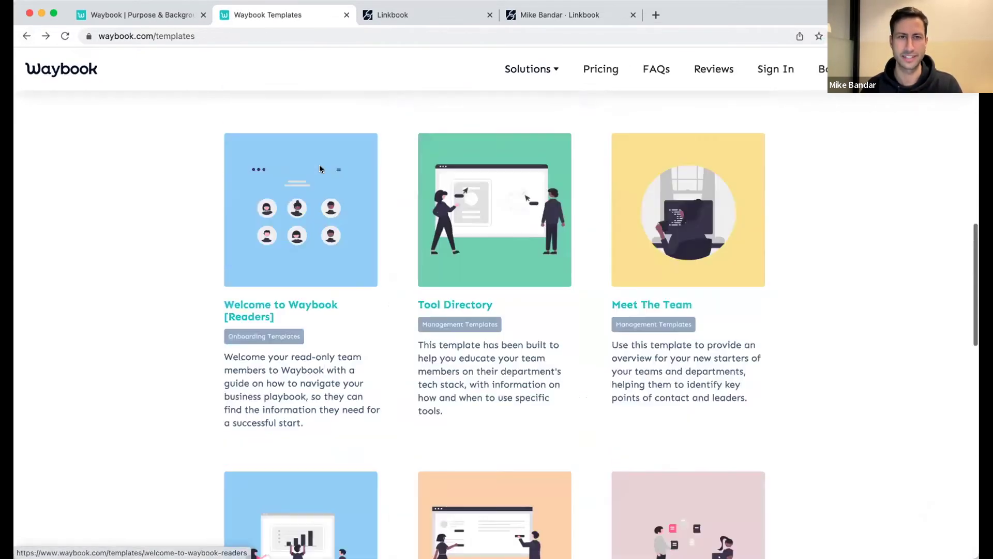
Step: Switch back to the Waybook | Purpose & Background editor tab
{"action": "left_click", "coordinate": [137, 14]}
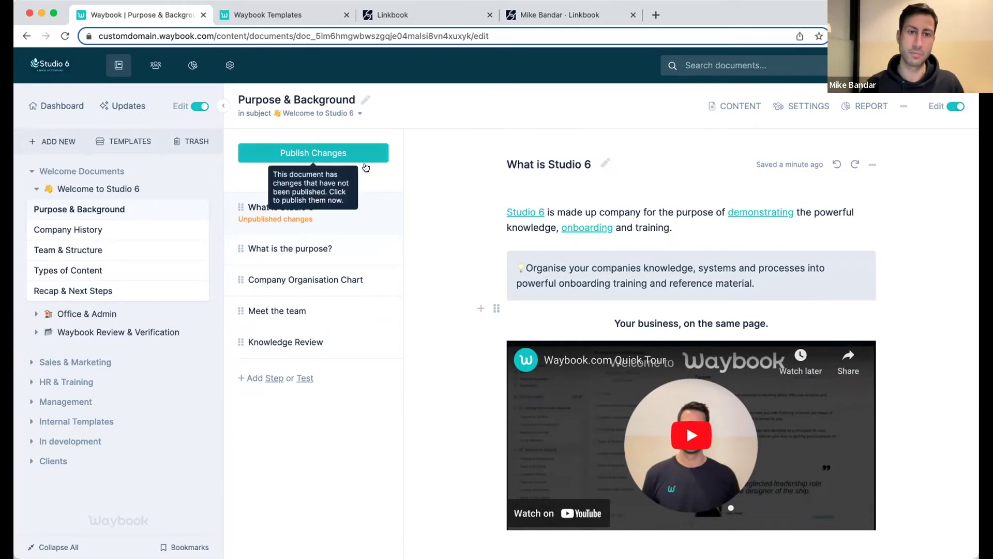
Step: Publish the Purpose & Background changes, resetting all progress and notifying members
{"action": "left_click", "coordinate": [313, 154]}
{"action": "left_click", "coordinate": [468, 340]}
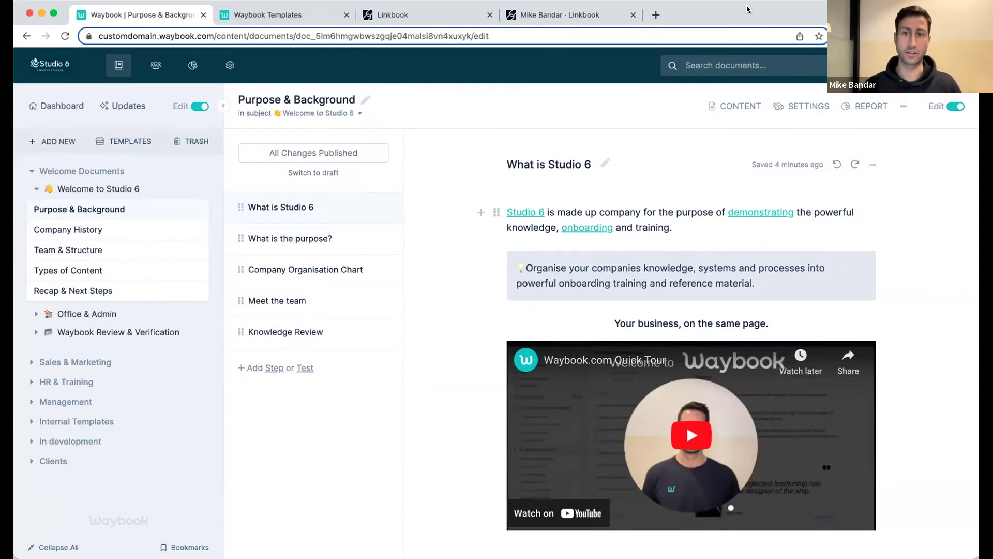
Step: In Purpose & Background settings, enable Due Date and set it to 18 November 2022
{"action": "left_click", "coordinate": [806, 106]}
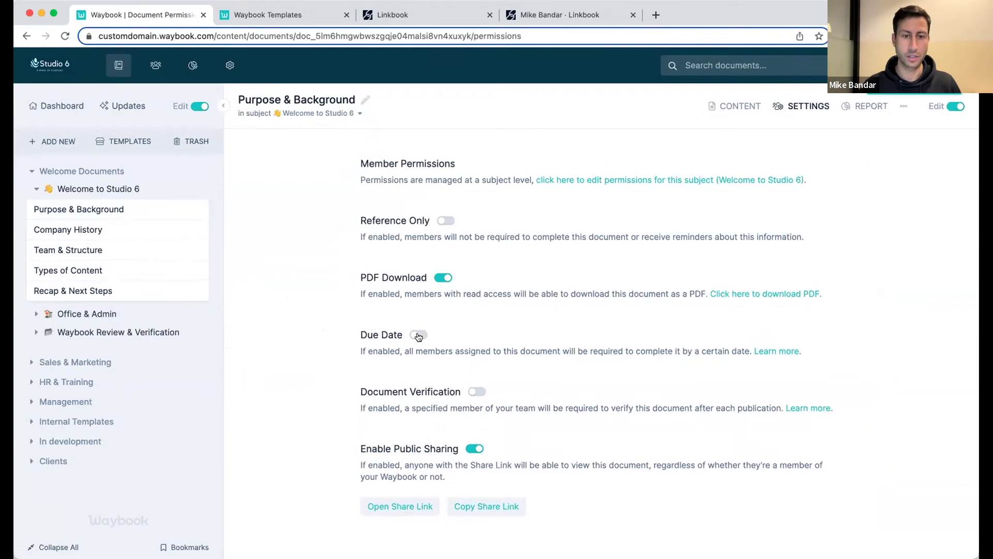
{"action": "left_click", "coordinate": [419, 335]}
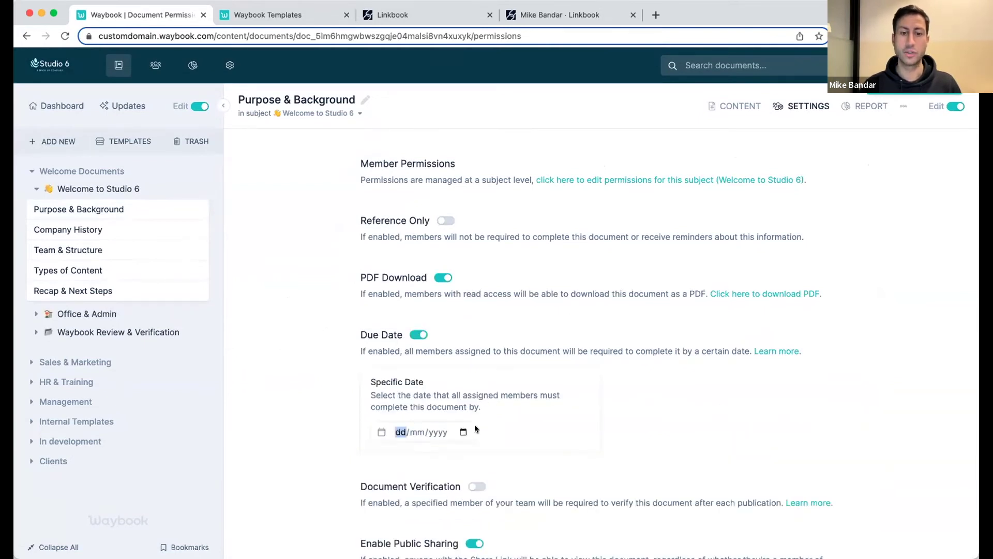
{"action": "left_click", "coordinate": [463, 433]}
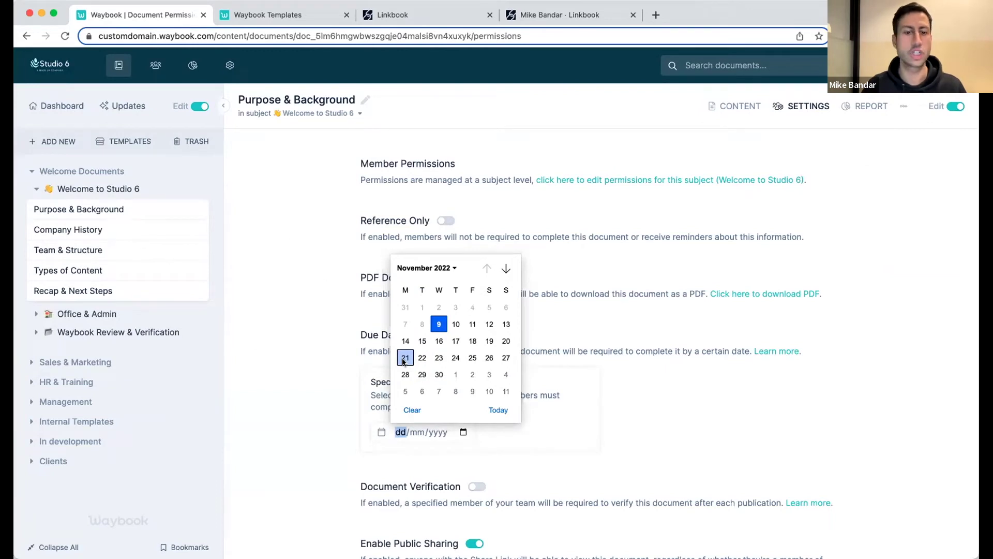
{"action": "left_click", "coordinate": [473, 341]}
{"action": "scroll", "coordinate": [690, 304], "scroll_direction": "down", "scroll_amount": 2}
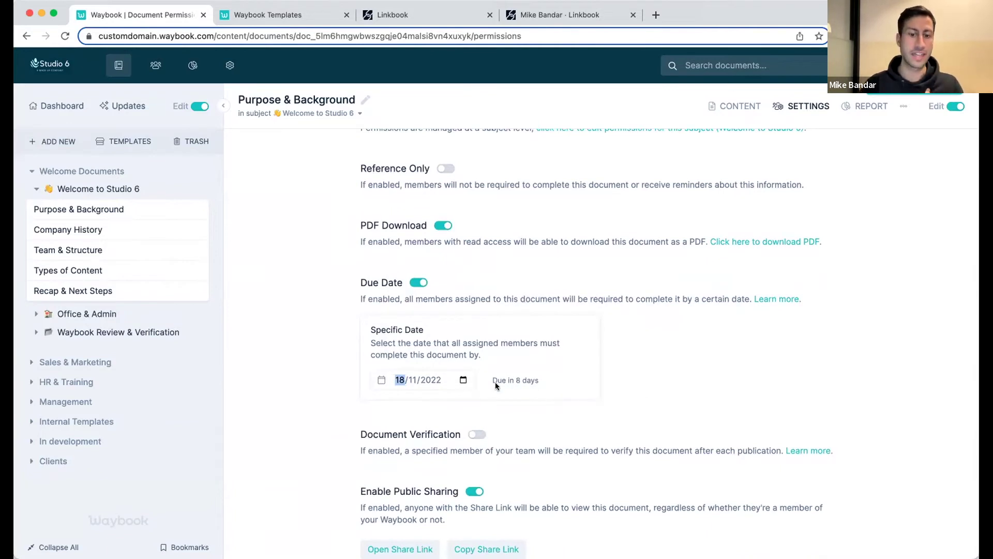
{"action": "left_click_drag", "start_coordinate": [495, 382], "coordinate": [547, 379]}
{"action": "left_click", "coordinate": [549, 381]}
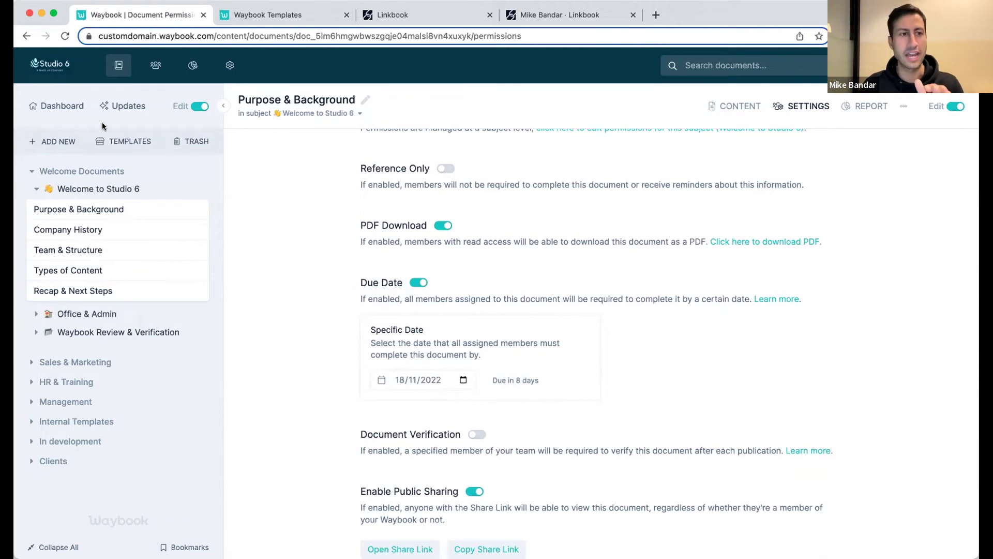
Step: Go to the dashboard listing incomplete documents and 20% overall completion
{"action": "left_click", "coordinate": [52, 105]}
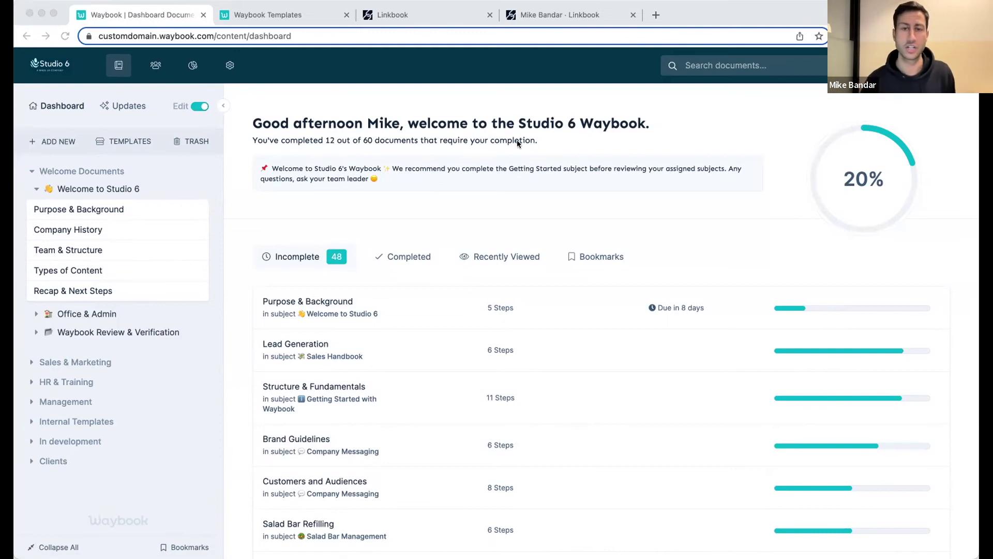
Step: Browse the Autumn Coffee Co links page, opening and closing its Starbucks link
{"action": "left_click", "coordinate": [431, 20]}
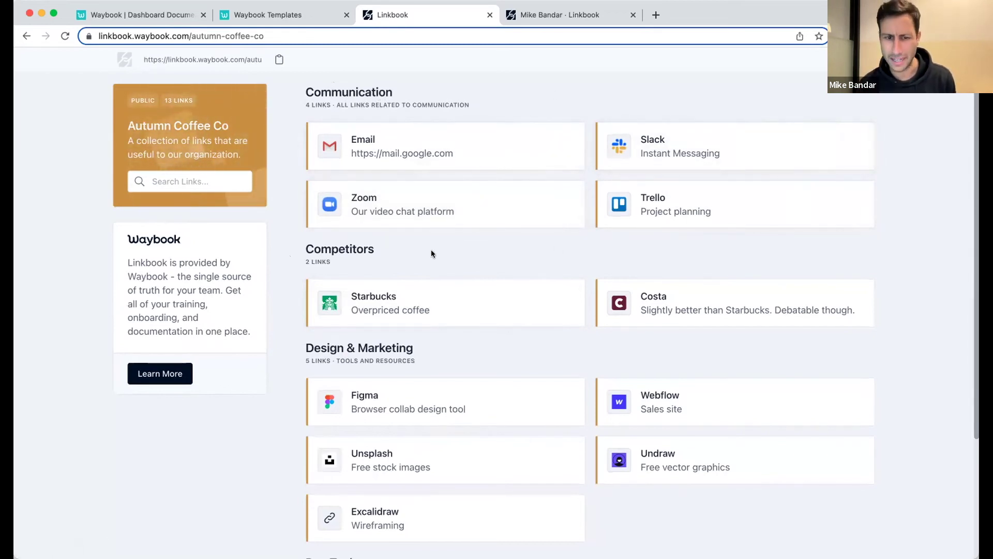
{"action": "scroll", "coordinate": [590, 357], "scroll_direction": "down", "scroll_amount": 1}
{"action": "scroll", "coordinate": [460, 333], "scroll_direction": "down", "scroll_amount": 4}
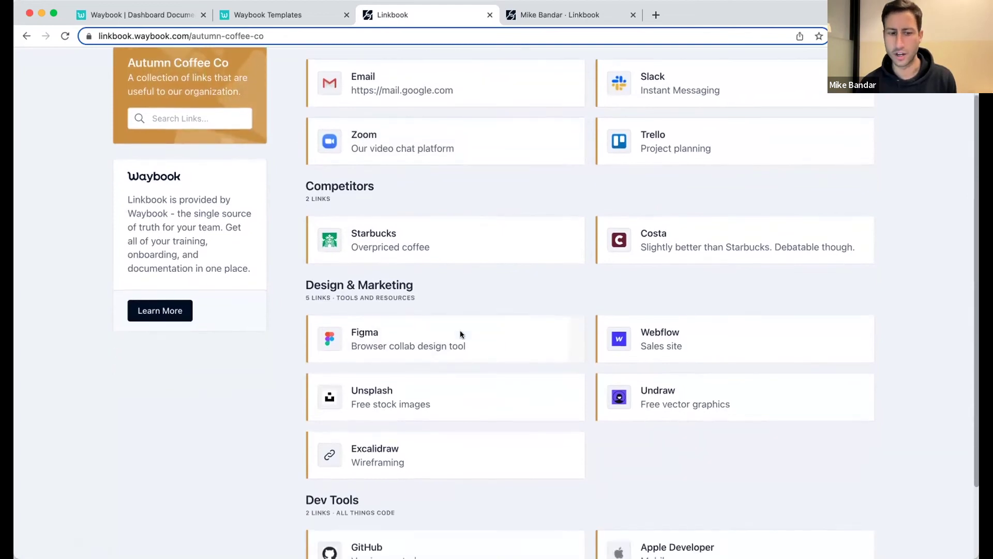
{"action": "scroll", "coordinate": [421, 484], "scroll_direction": "up", "scroll_amount": 6}
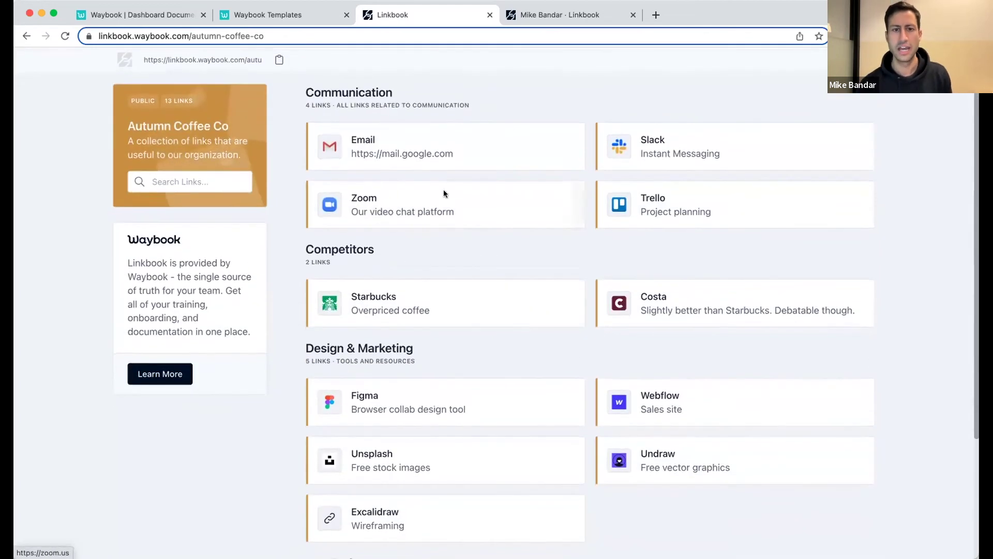
{"action": "left_click", "coordinate": [430, 291]}
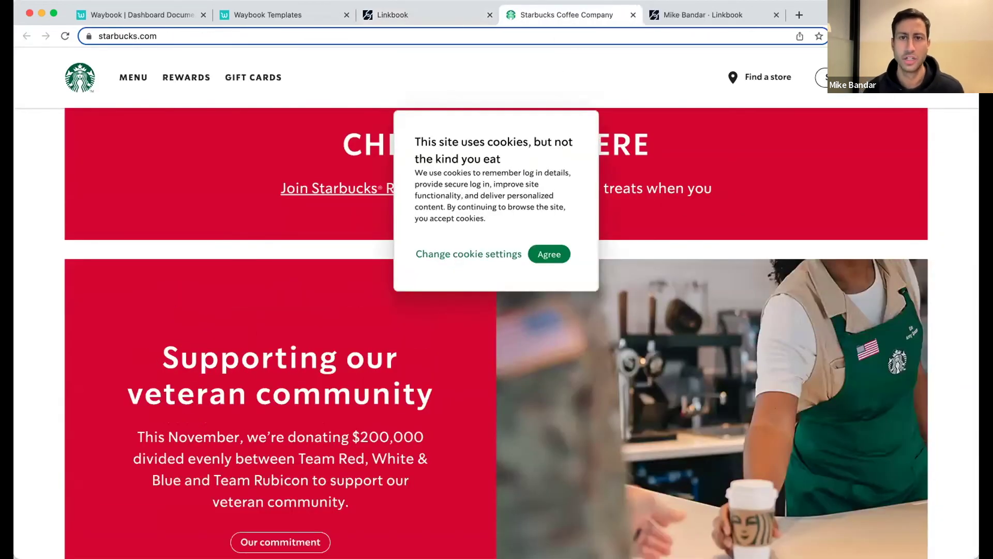
{"action": "left_click", "coordinate": [633, 15]}
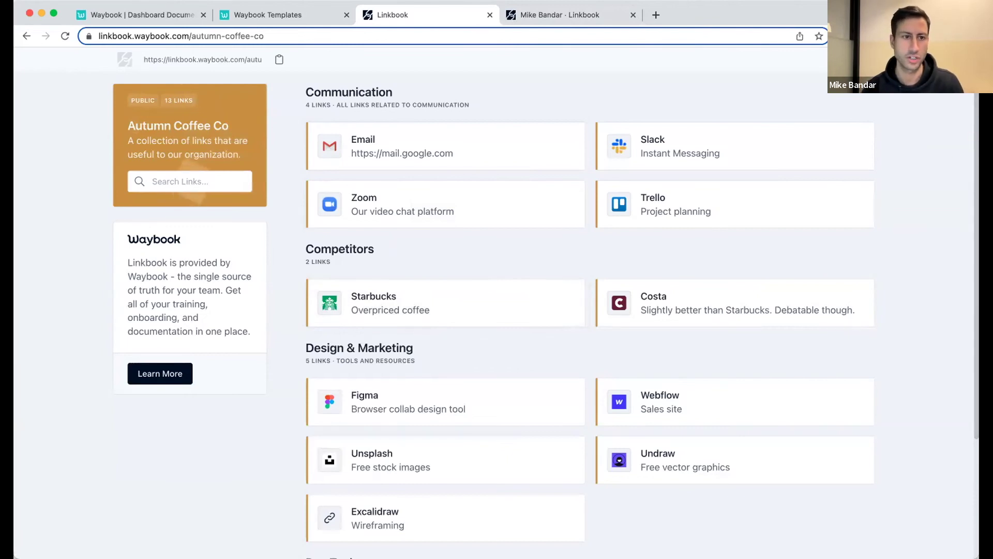
Step: Preview the page in a narrow window, re-maximise it, and go to the personal page editor
{"action": "key", "text": "ctrl+alt+c"}
{"action": "scroll", "coordinate": [471, 199], "scroll_direction": "down", "scroll_amount": 8}
{"action": "scroll", "coordinate": [470, 200], "scroll_direction": "up", "scroll_amount": 6}
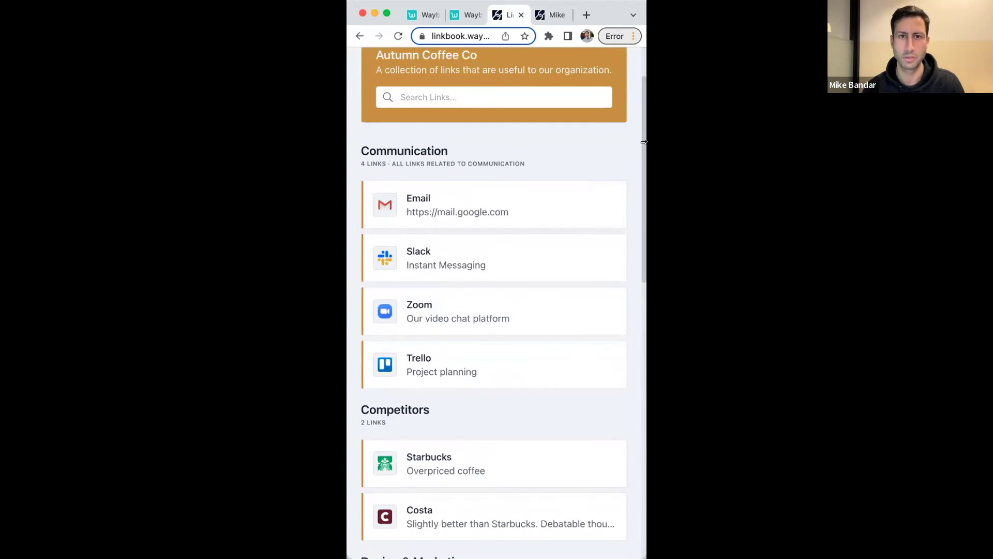
{"action": "key", "text": "ctrl+alt+Return"}
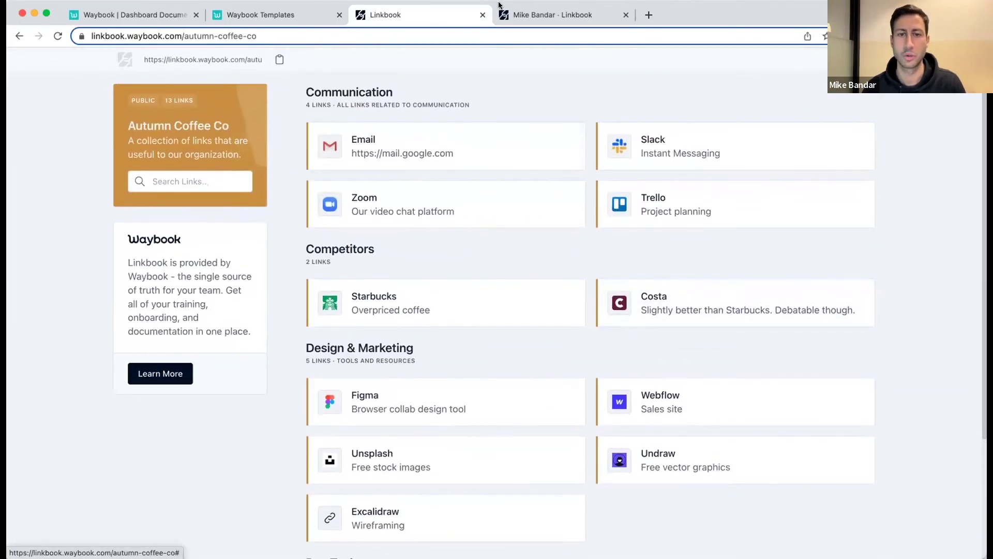
{"action": "key", "text": "ctrl+Tab"}
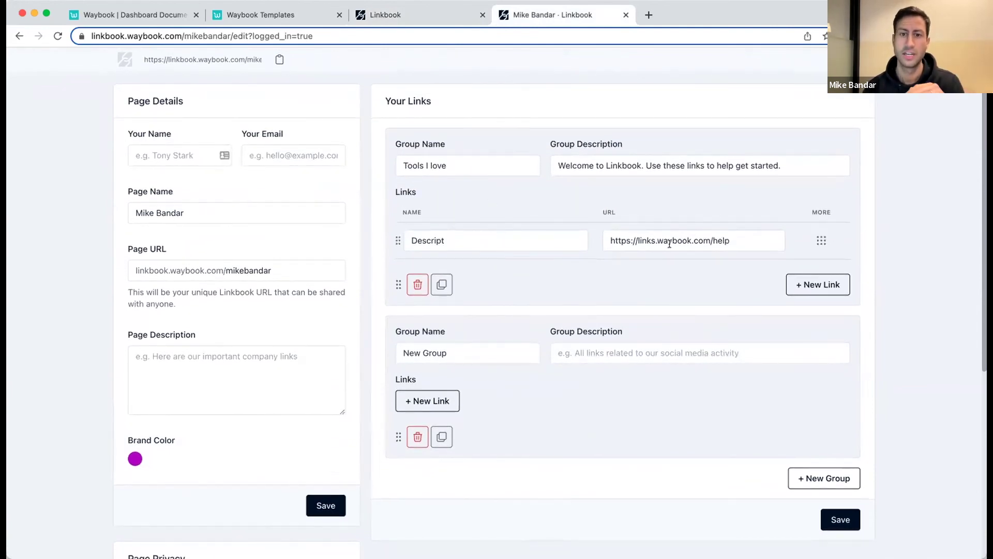
Step: Add two empty links to the Tools I love group and a third link group
{"action": "left_click", "coordinate": [816, 291]}
{"action": "left_click", "coordinate": [815, 319]}
{"action": "scroll", "coordinate": [812, 323], "scroll_direction": "down", "scroll_amount": 5}
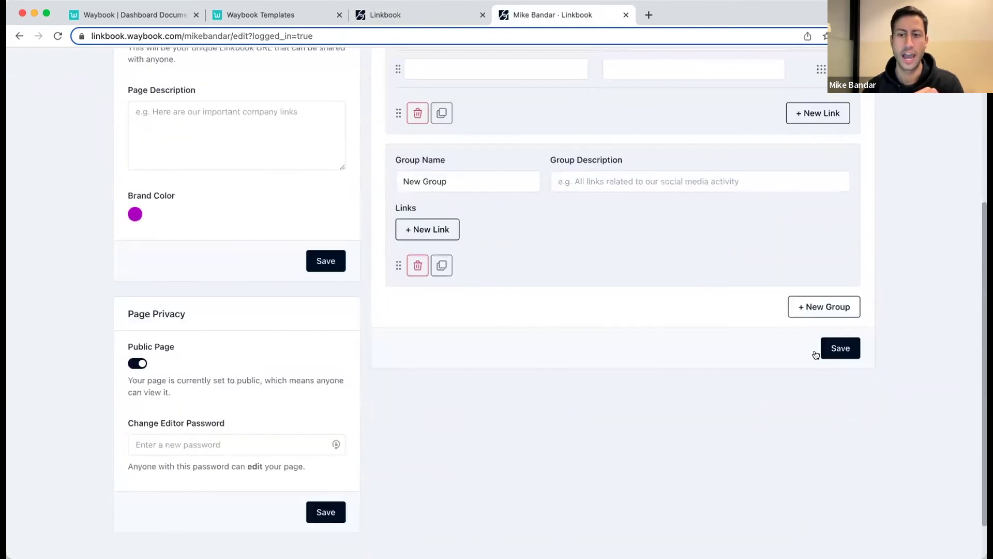
{"action": "left_click", "coordinate": [823, 308]}
{"action": "scroll", "coordinate": [579, 279], "scroll_direction": "up", "scroll_amount": 4}
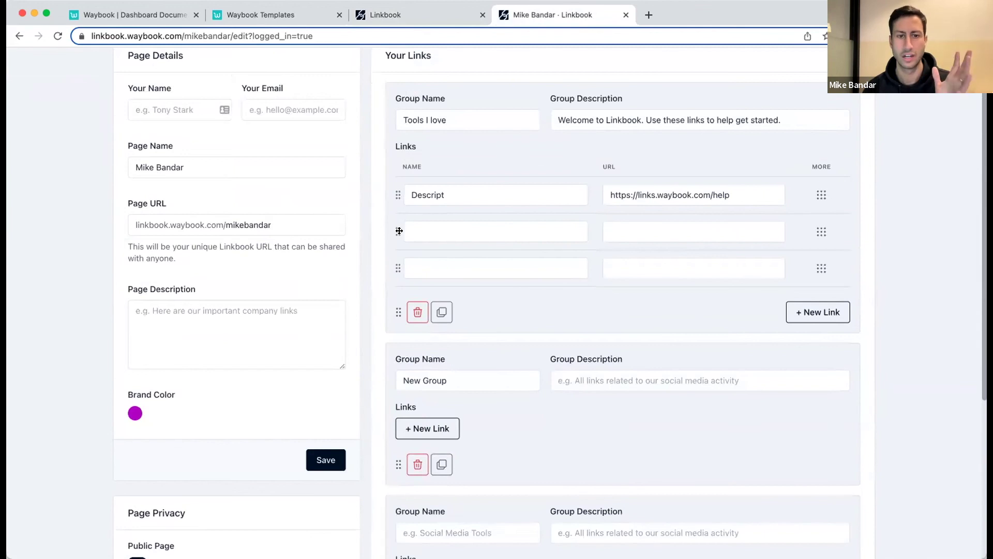
Step: Move an empty link above Descript, then return to the Autumn Coffee Co public page
{"action": "left_click_drag", "start_coordinate": [398, 228], "coordinate": [401, 194]}
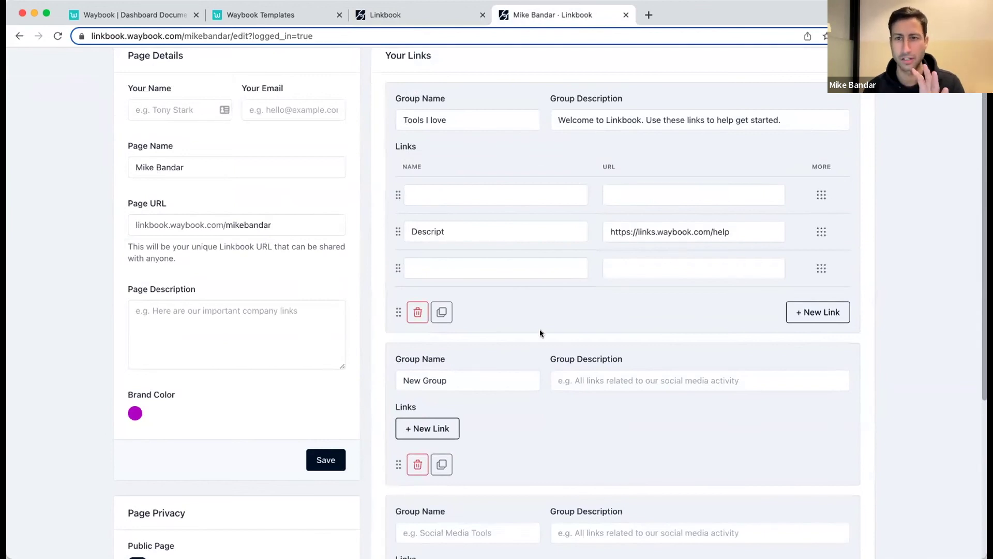
{"action": "scroll", "coordinate": [520, 397], "scroll_direction": "up", "scroll_amount": 2}
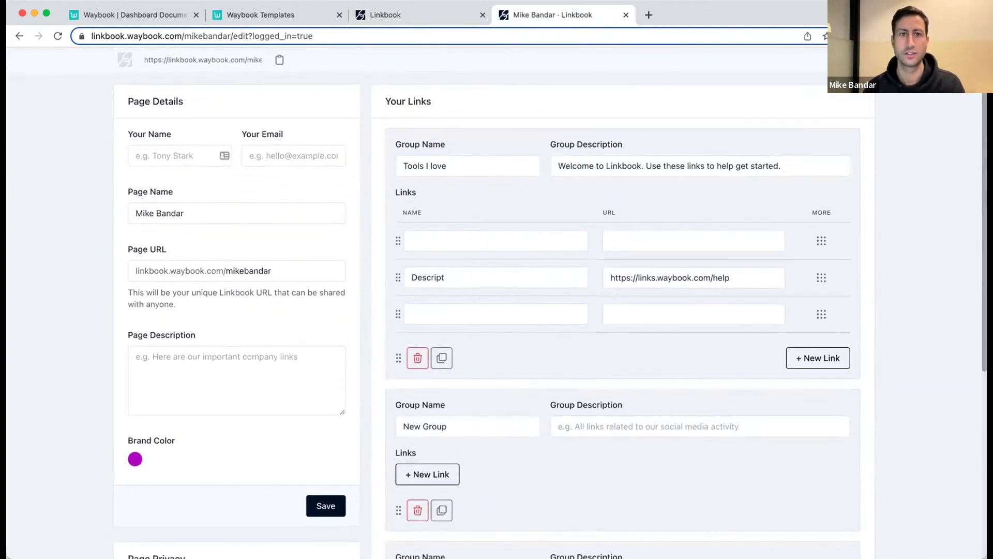
{"action": "left_click", "coordinate": [421, 14]}
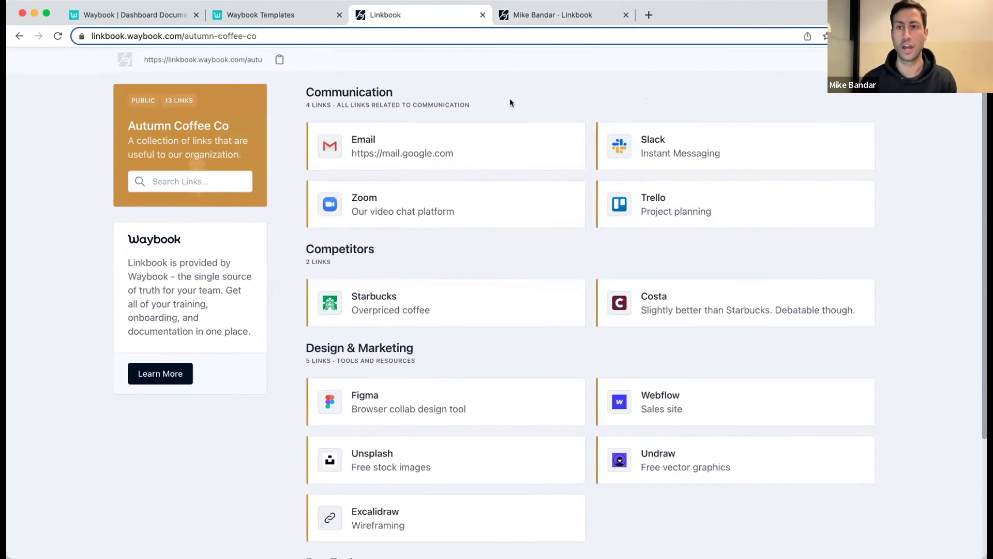
Step: Highlight the page address's domain, then go via Waybook Templates to the Studio 6 dashboard
{"action": "left_click_drag", "start_coordinate": [95, 34], "coordinate": [179, 33]}
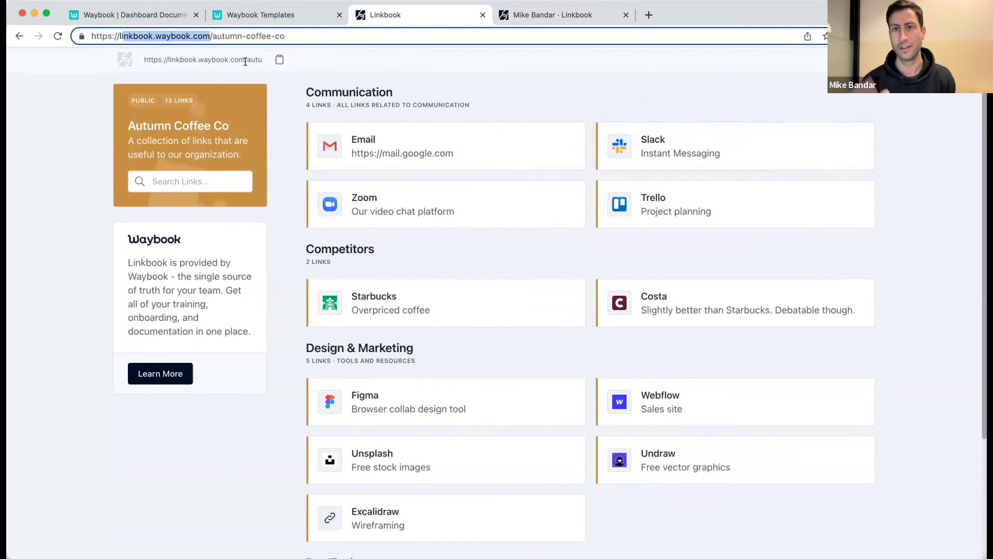
{"action": "left_click", "coordinate": [250, 122]}
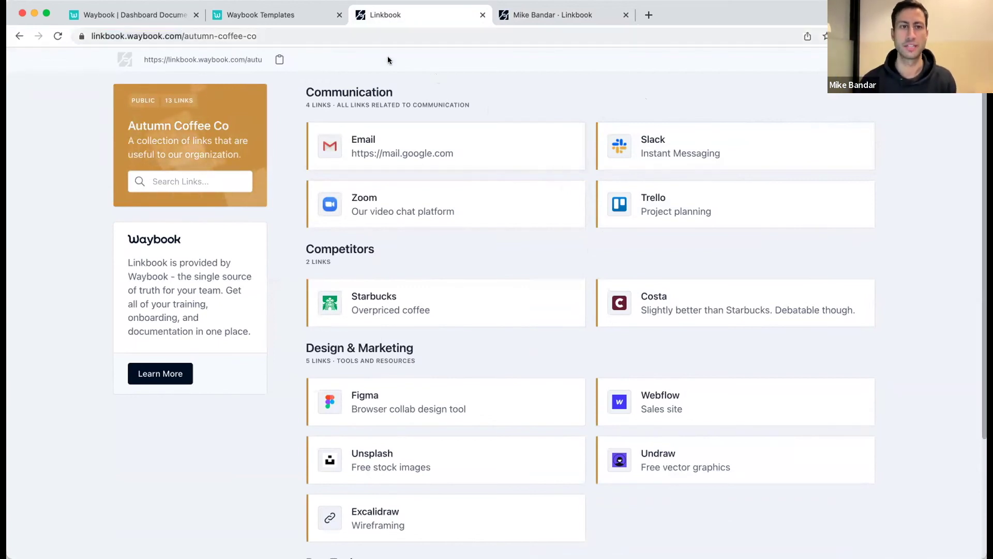
{"action": "left_click", "coordinate": [254, 15]}
{"action": "left_click", "coordinate": [175, 18]}
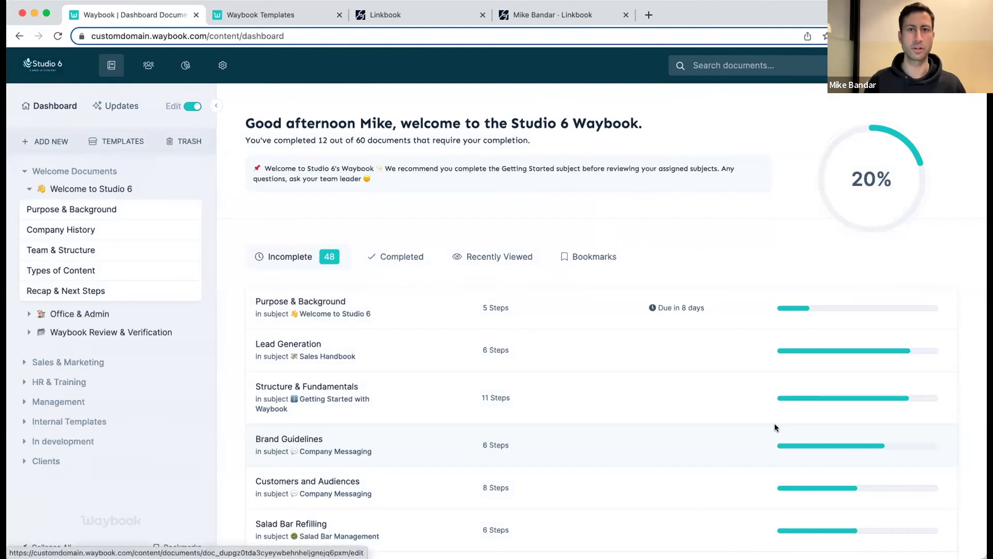
{"action": "mouse_move", "coordinate": [905, 157]}
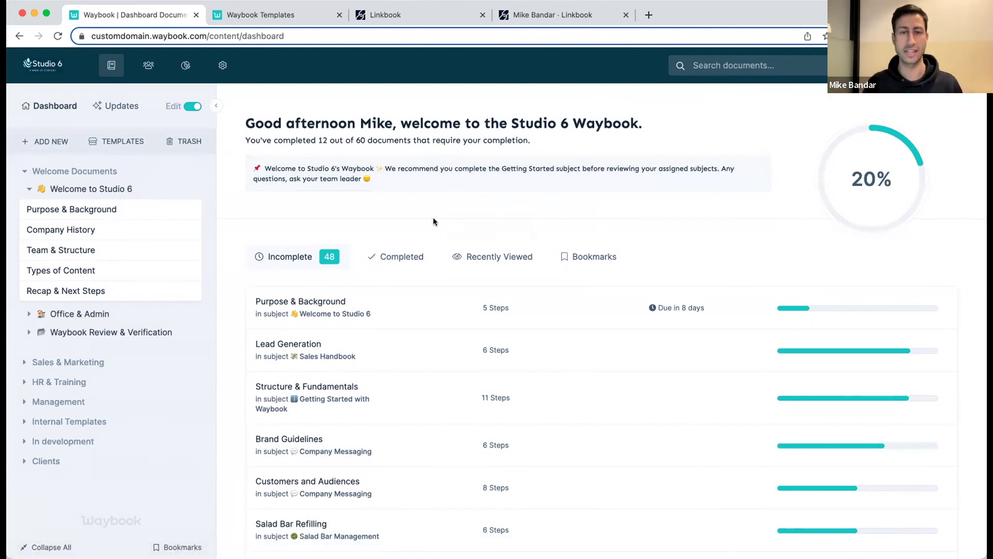
{"action": "left_click", "coordinate": [417, 258]}
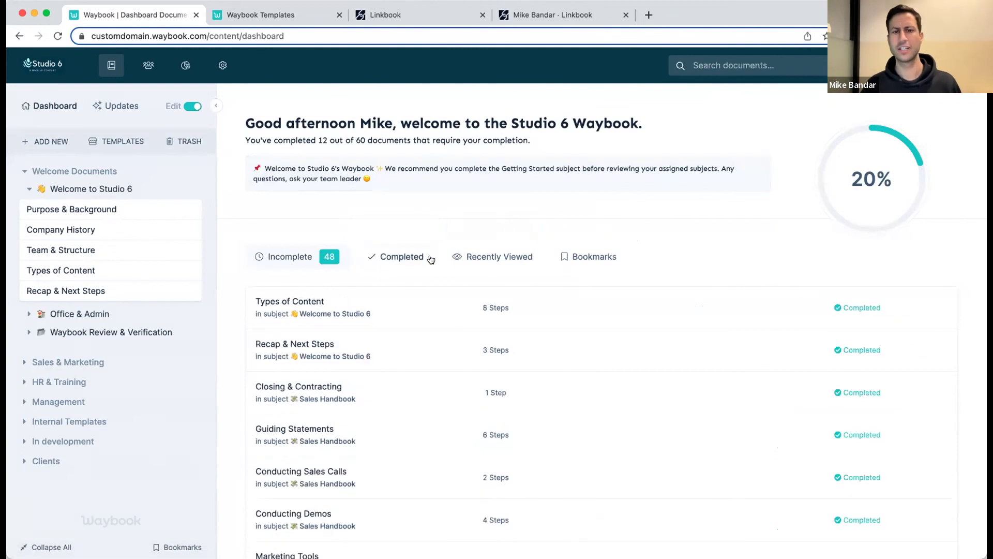
{"action": "left_click", "coordinate": [477, 258]}
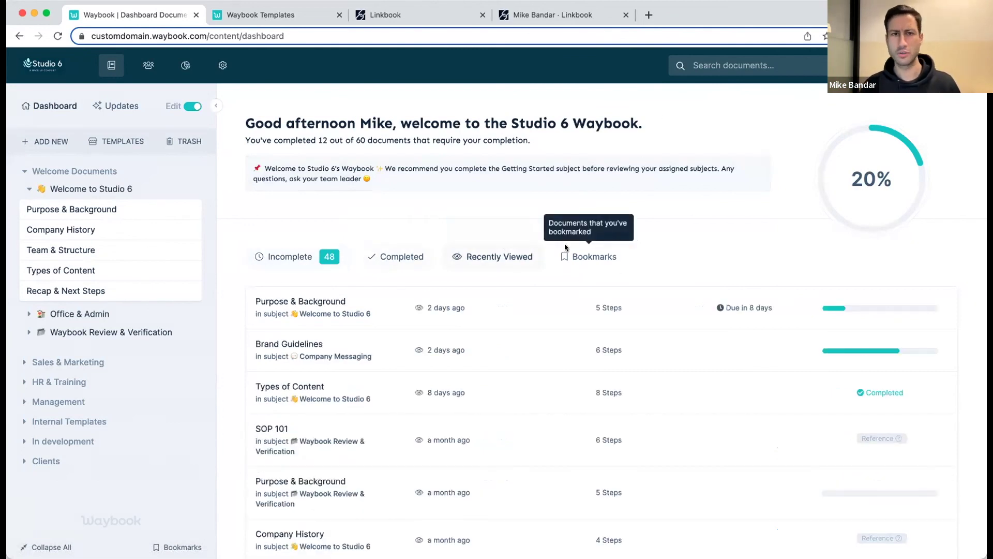
{"action": "left_click", "coordinate": [567, 253]}
{"action": "left_click", "coordinate": [290, 258]}
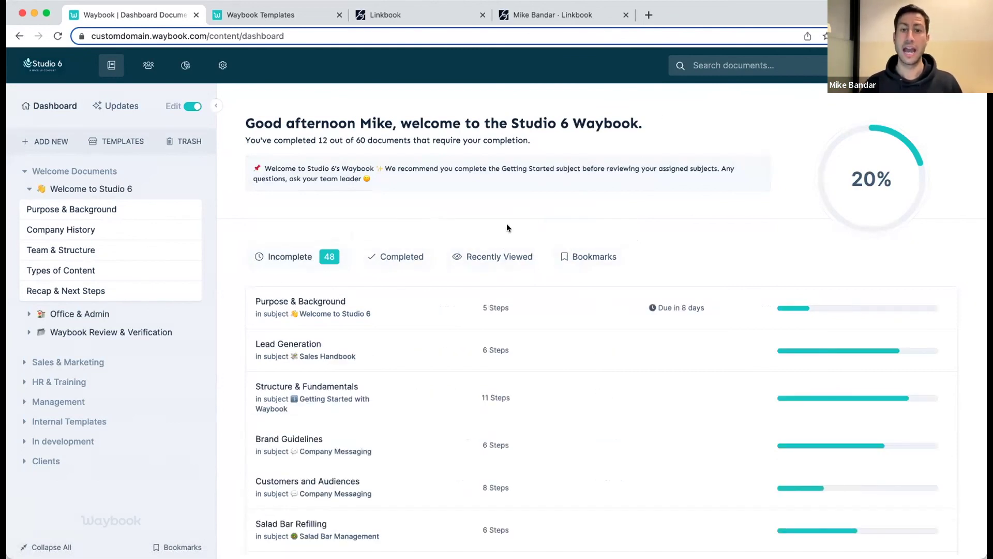